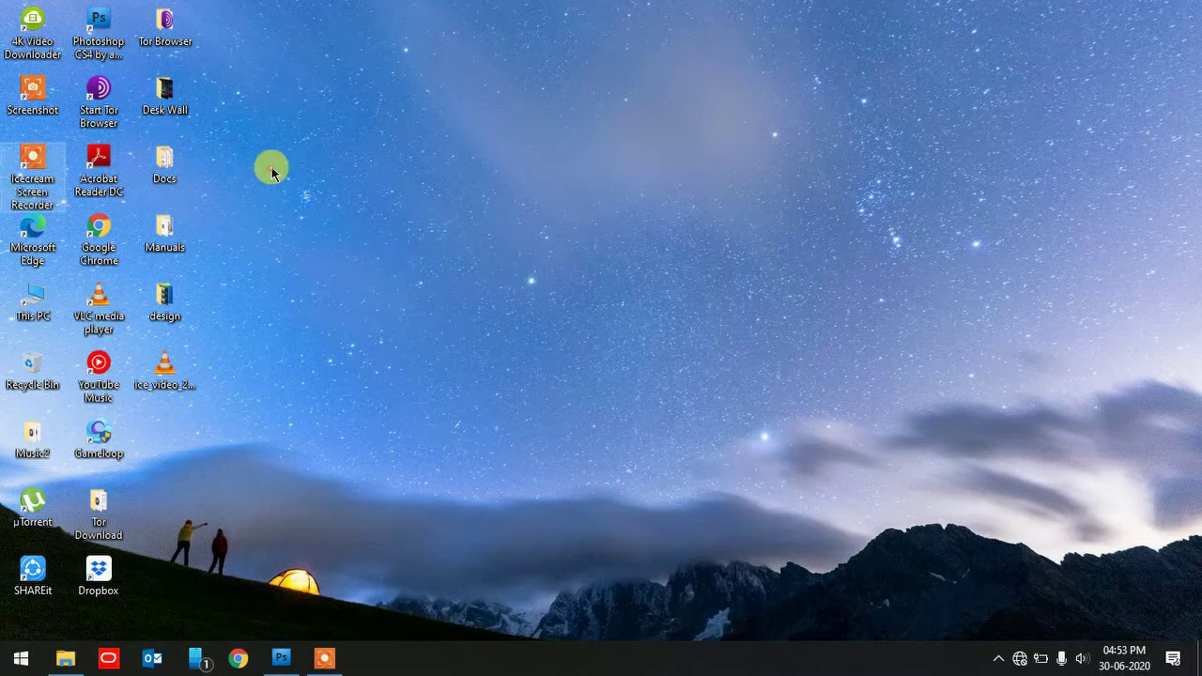
Refresh the desktop, then open the Run dialog from the Start search
right_click(311, 249)
click(313, 249)
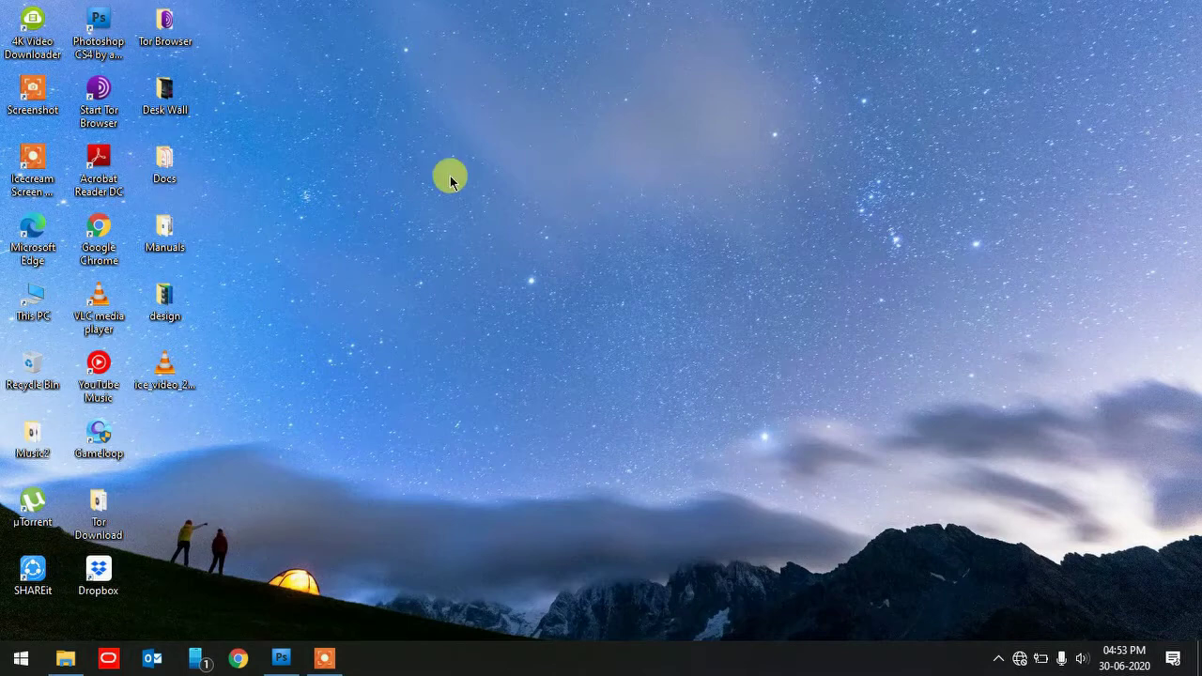
key(super)
text(run)
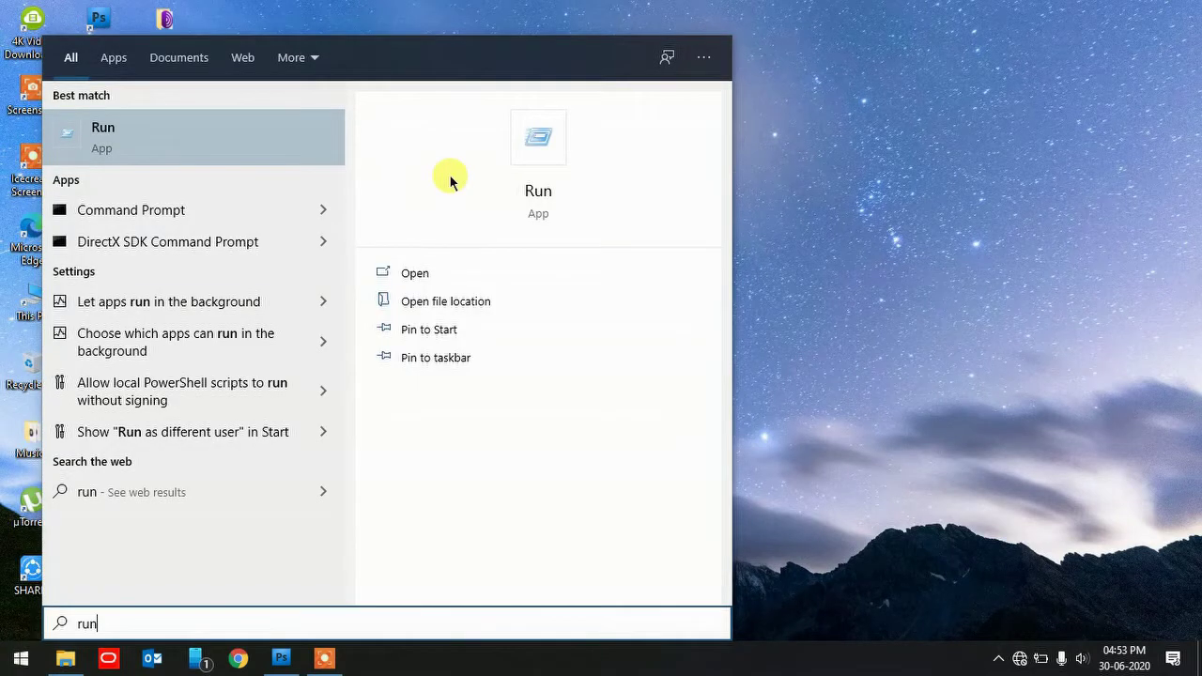
key(Return)
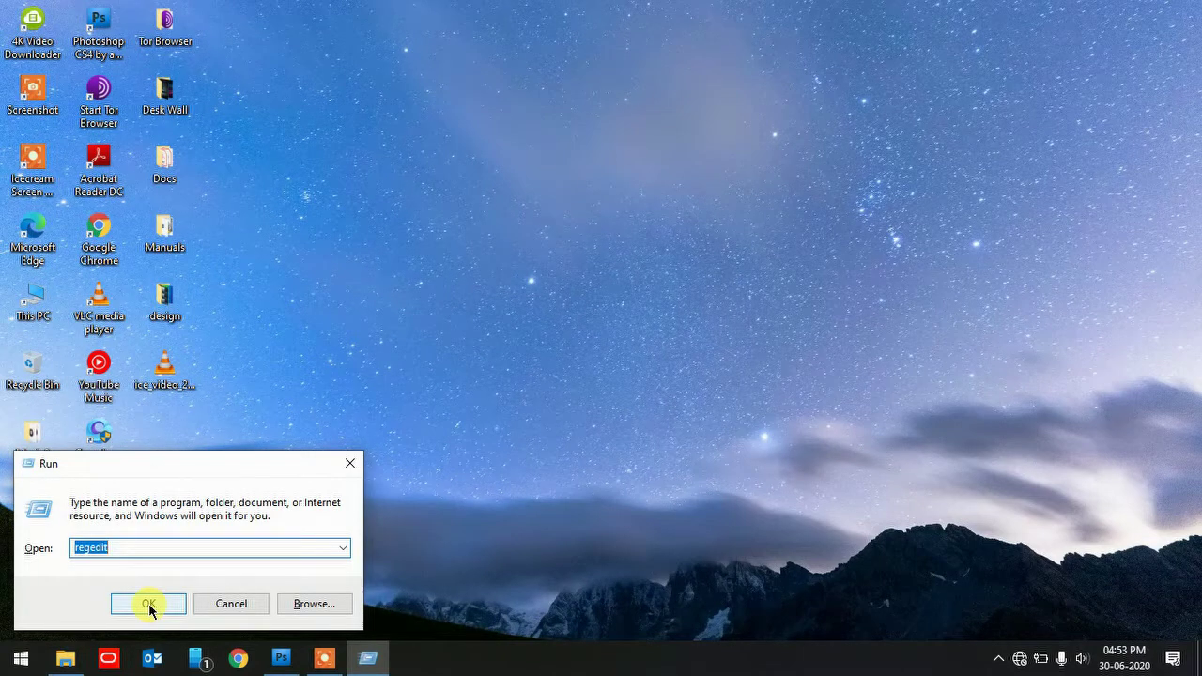
Run the regedit command, correcting the typo, to launch Registry Editor
key(BackSpace)
text(reg)
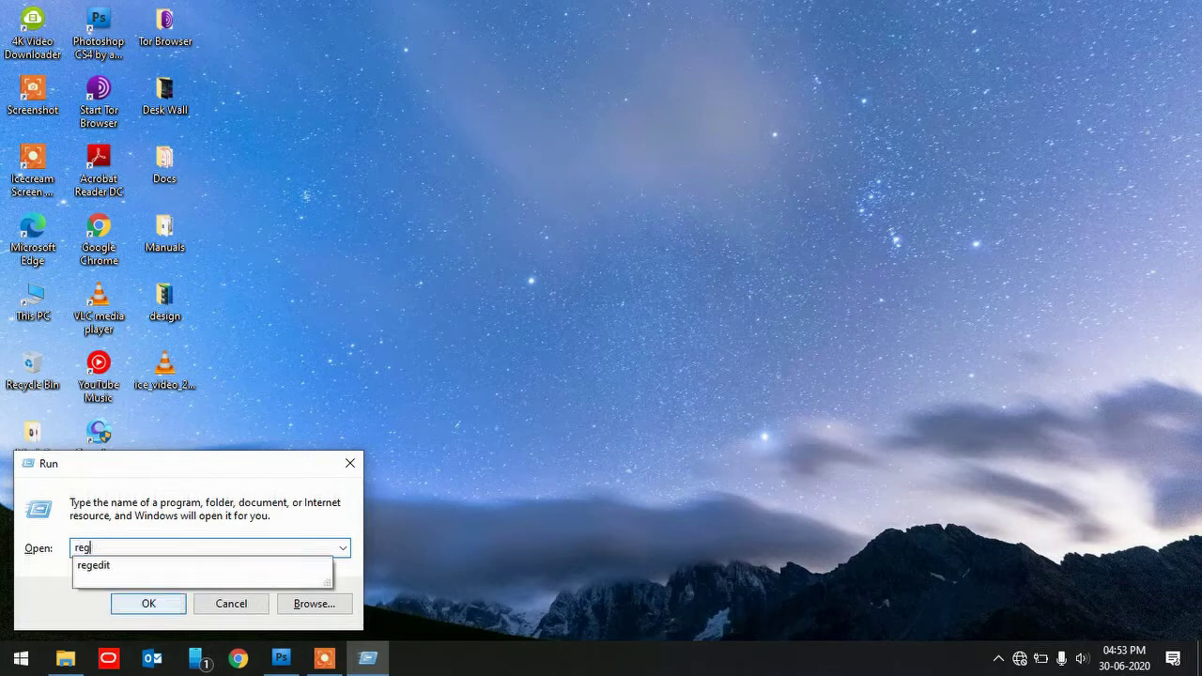
text(eit)
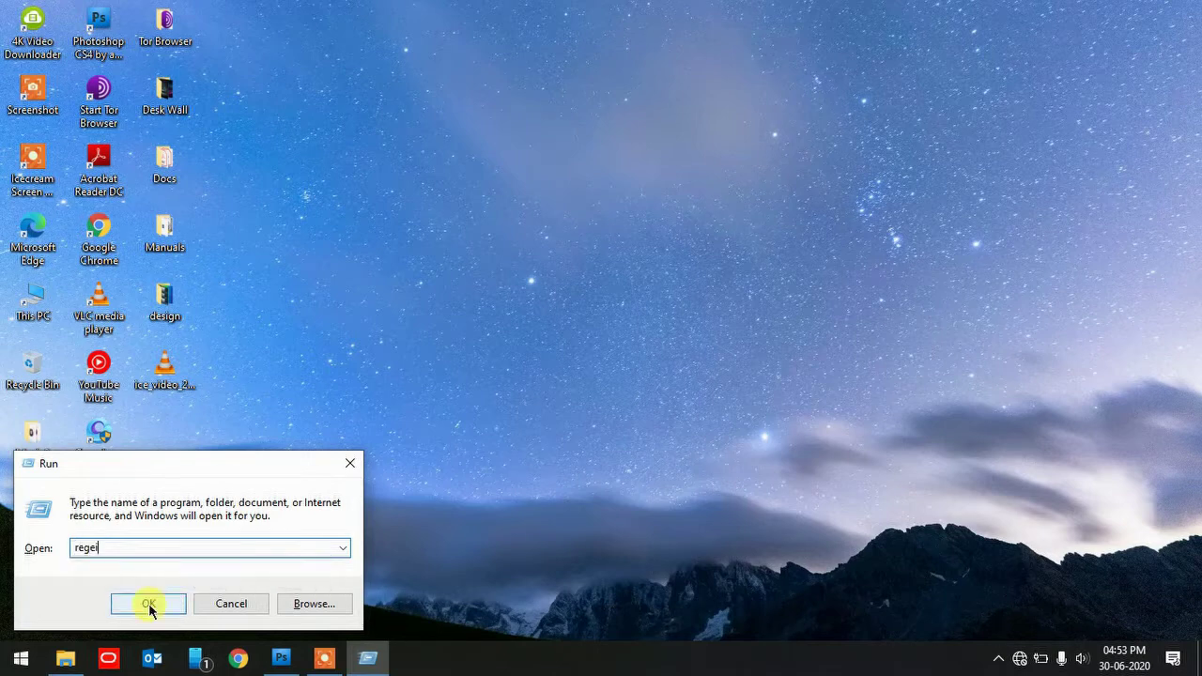
key(BackSpace)
key(BackSpace)
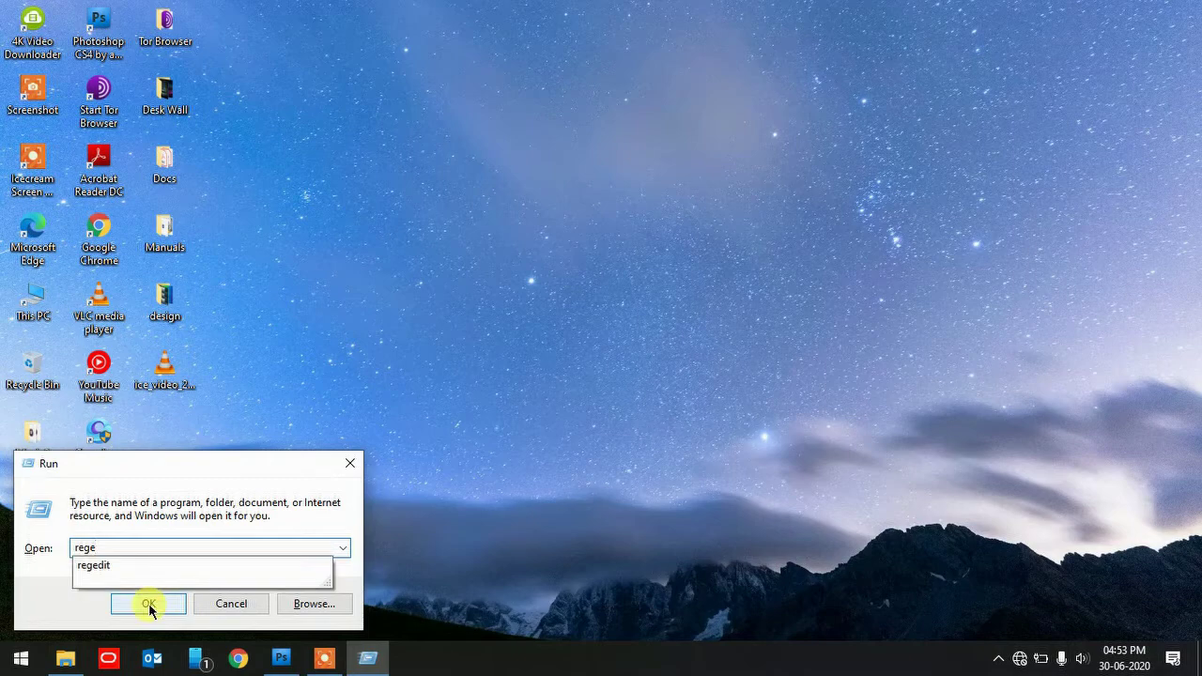
text(dit)
click(149, 604)
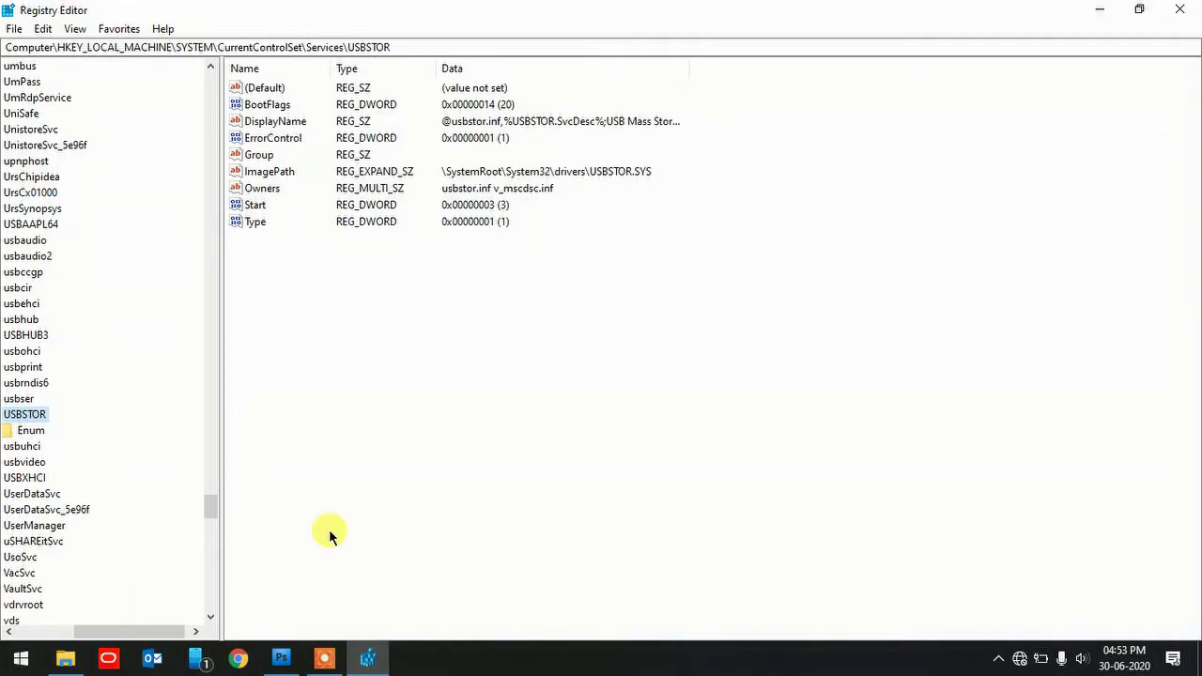
Expand HKEY_LOCAL_MACHINE > SYSTEM > CurrentControlSet in the registry key tree
click(10, 631)
scroll(113, 161, up, 8)
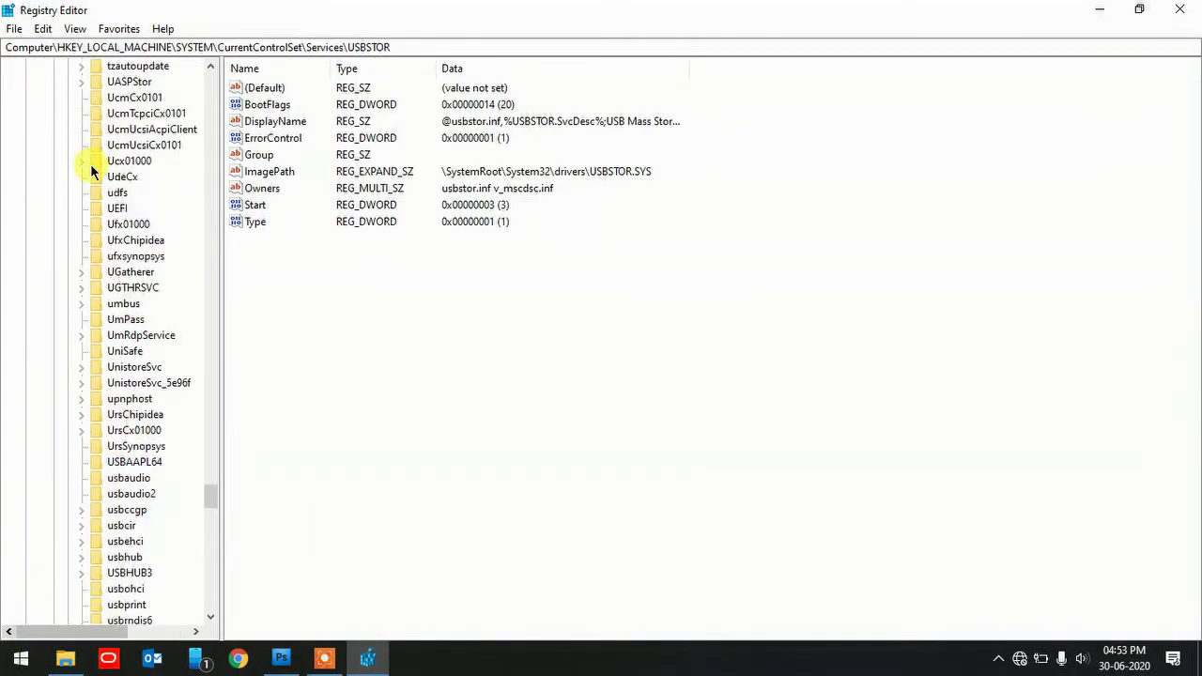
drag(207, 491, 209, 75)
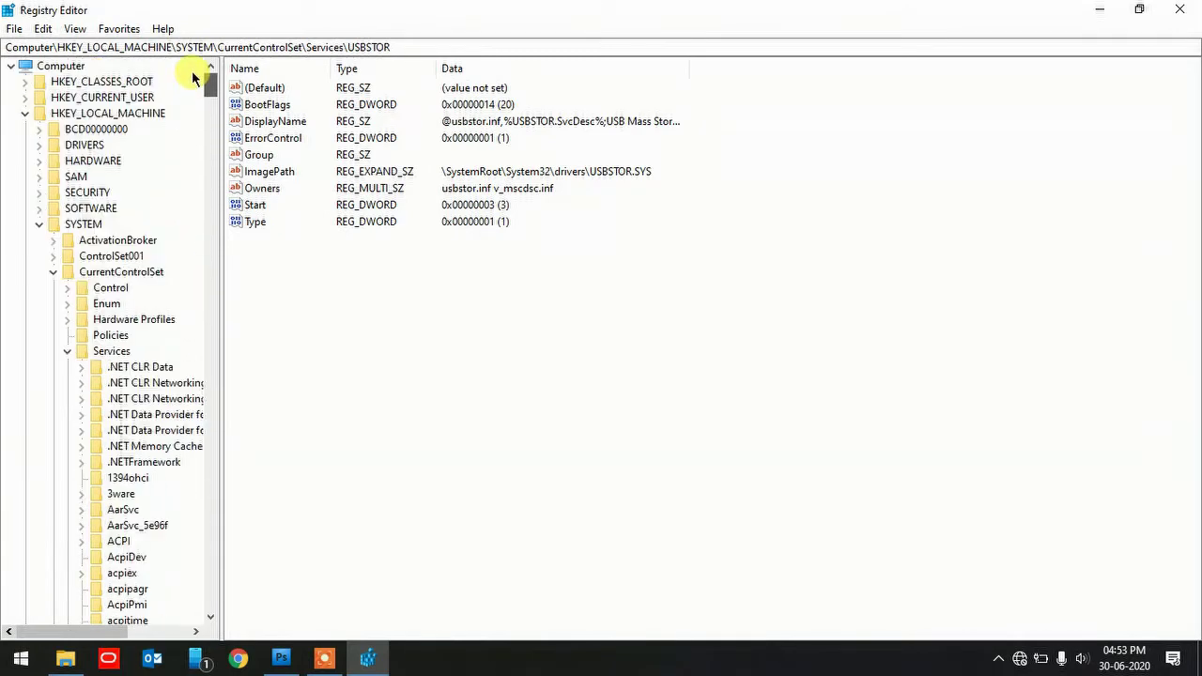
click(24, 114)
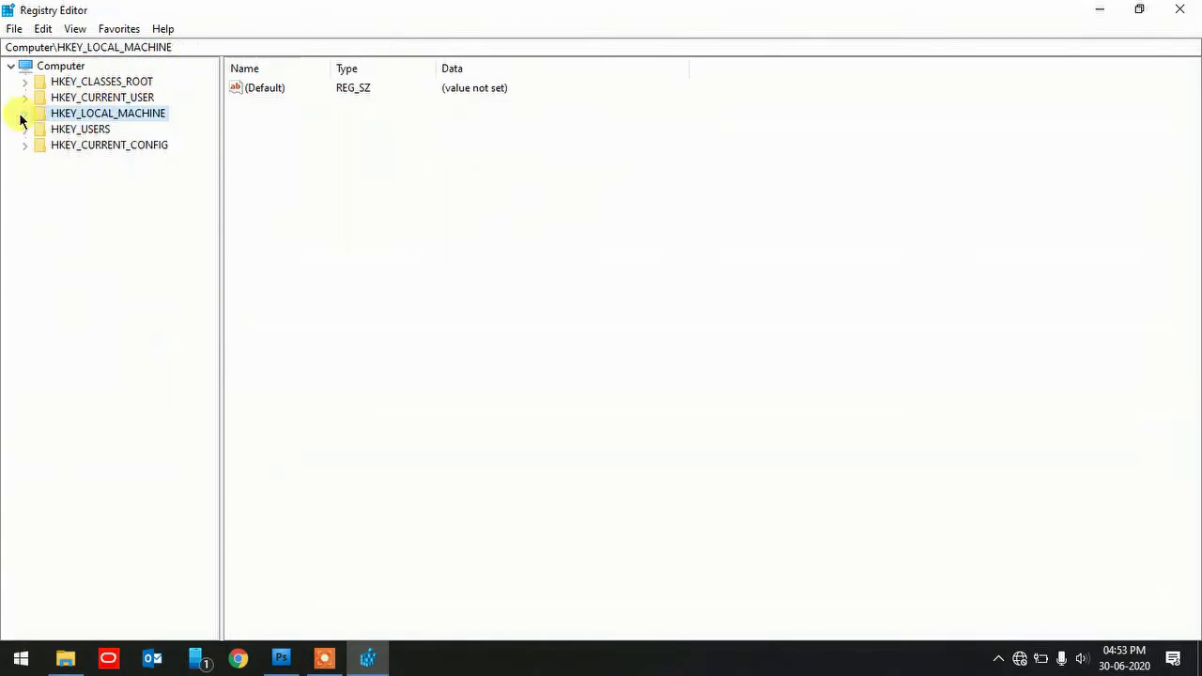
click(120, 99)
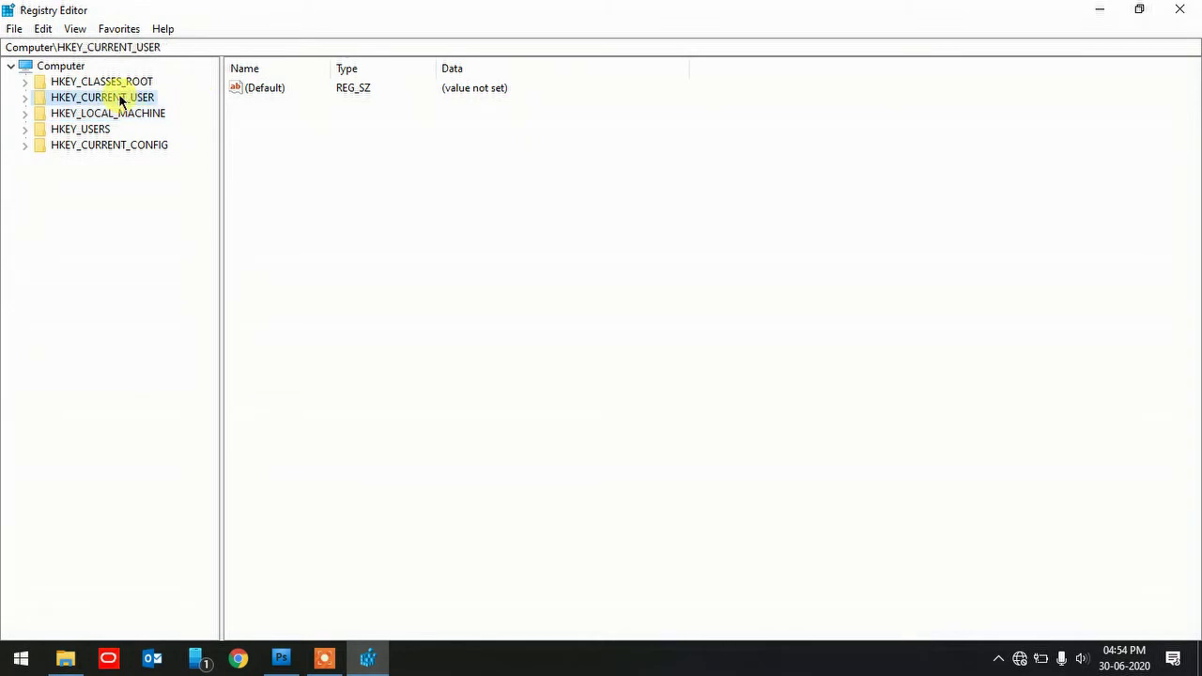
click(26, 114)
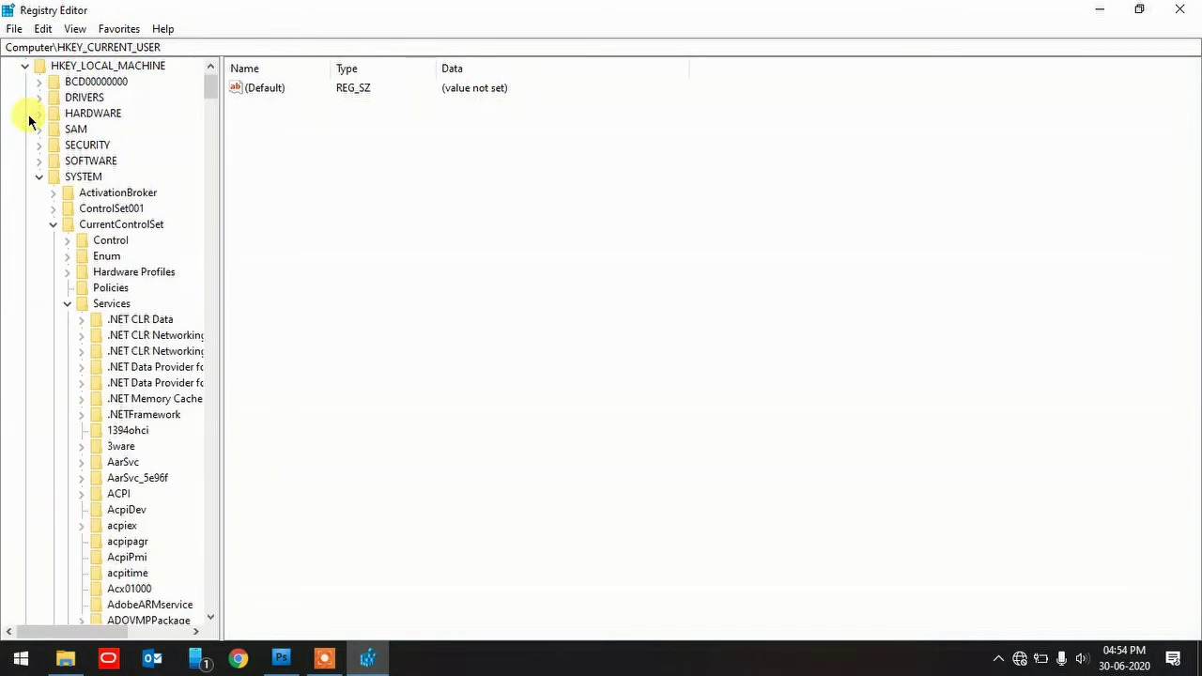
click(41, 177)
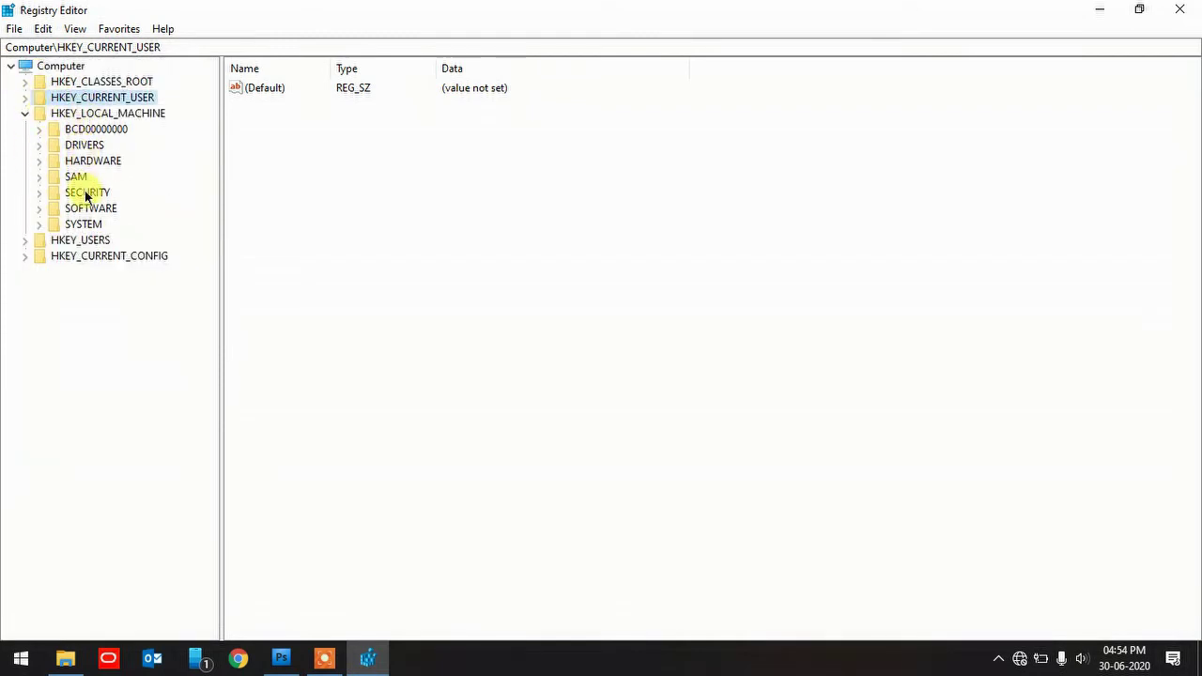
click(49, 229)
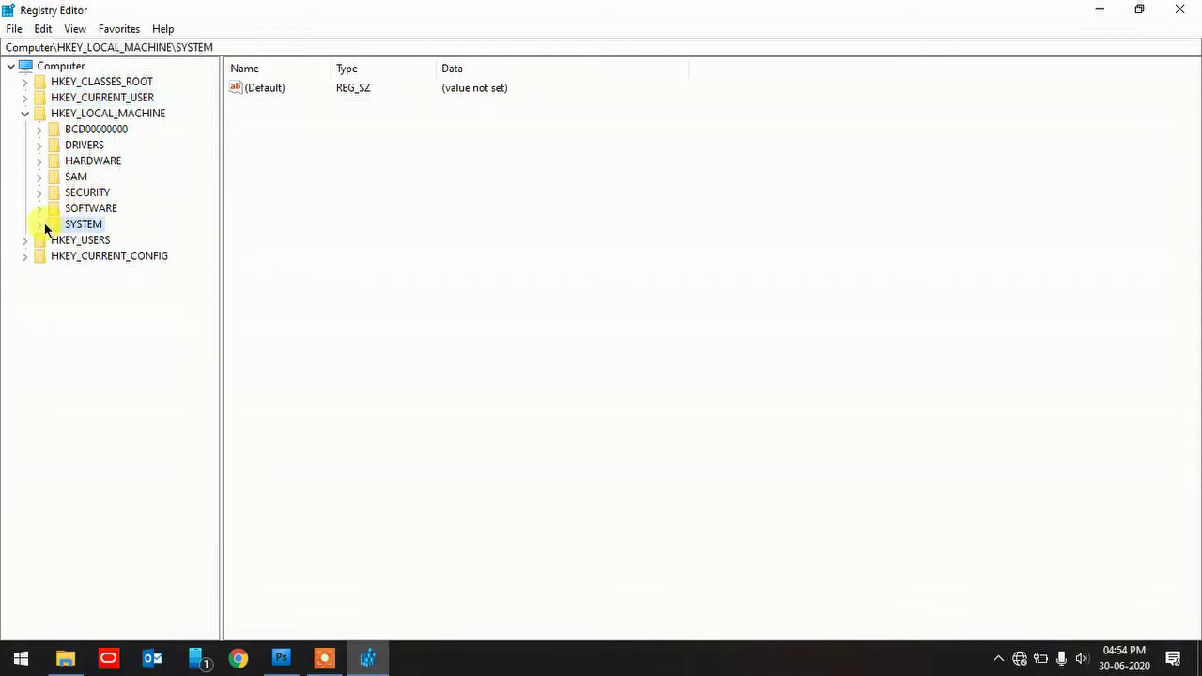
click(45, 223)
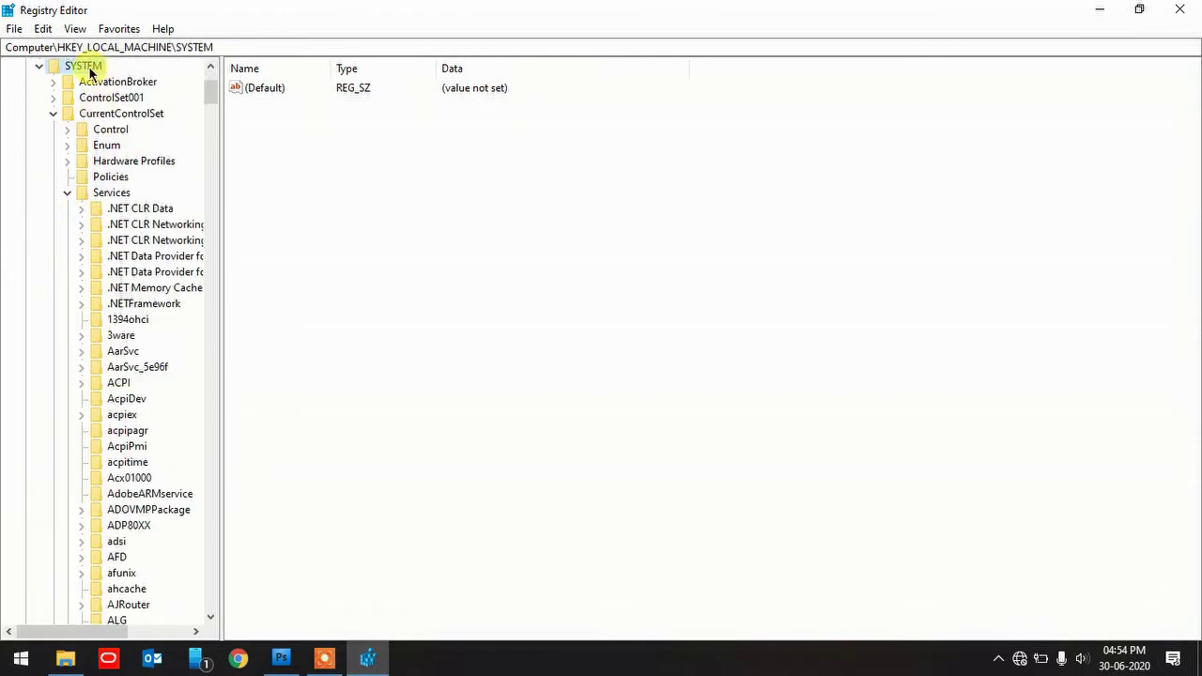
click(53, 112)
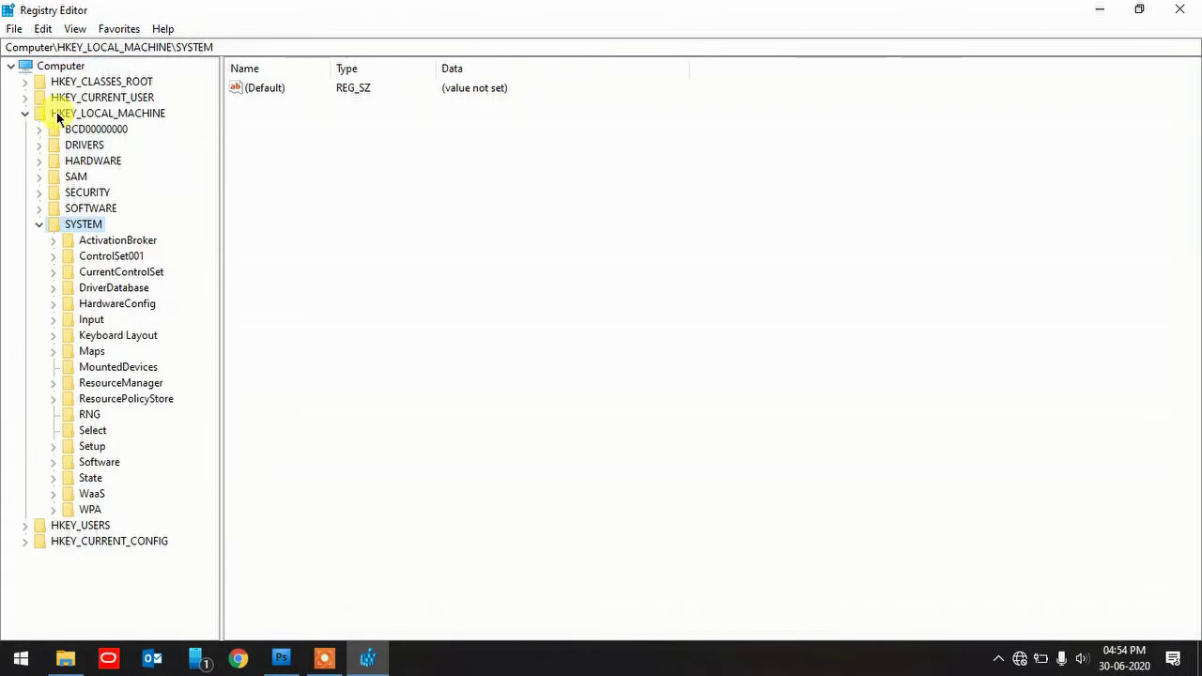
click(42, 226)
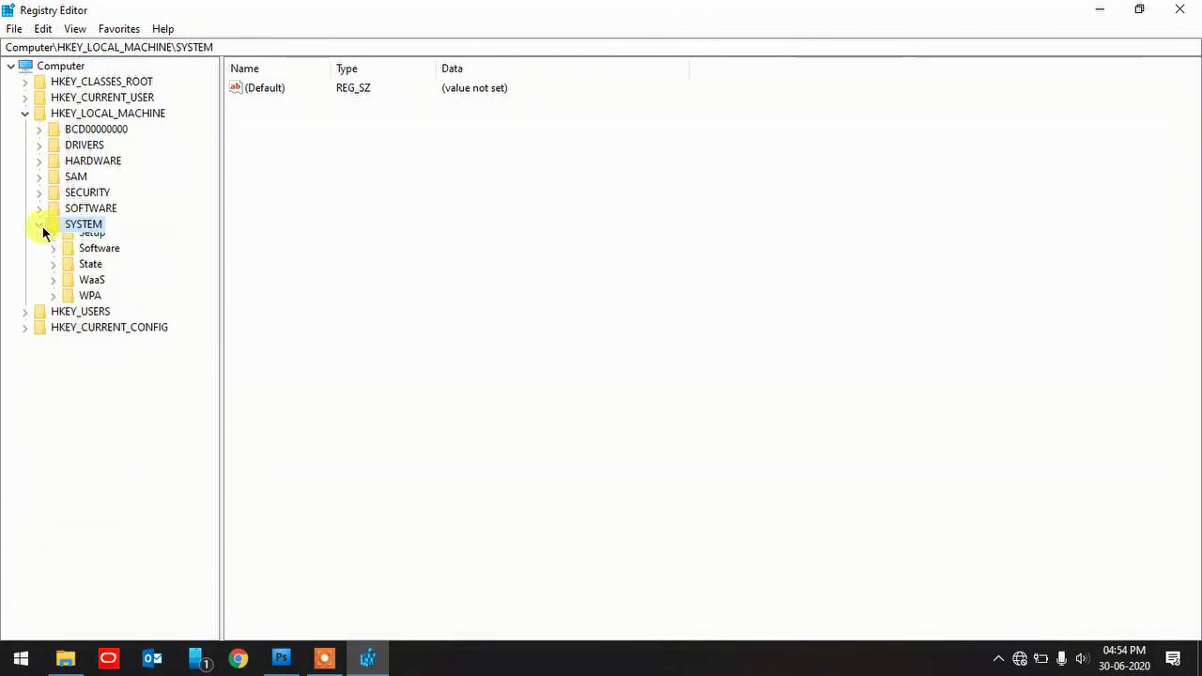
click(43, 226)
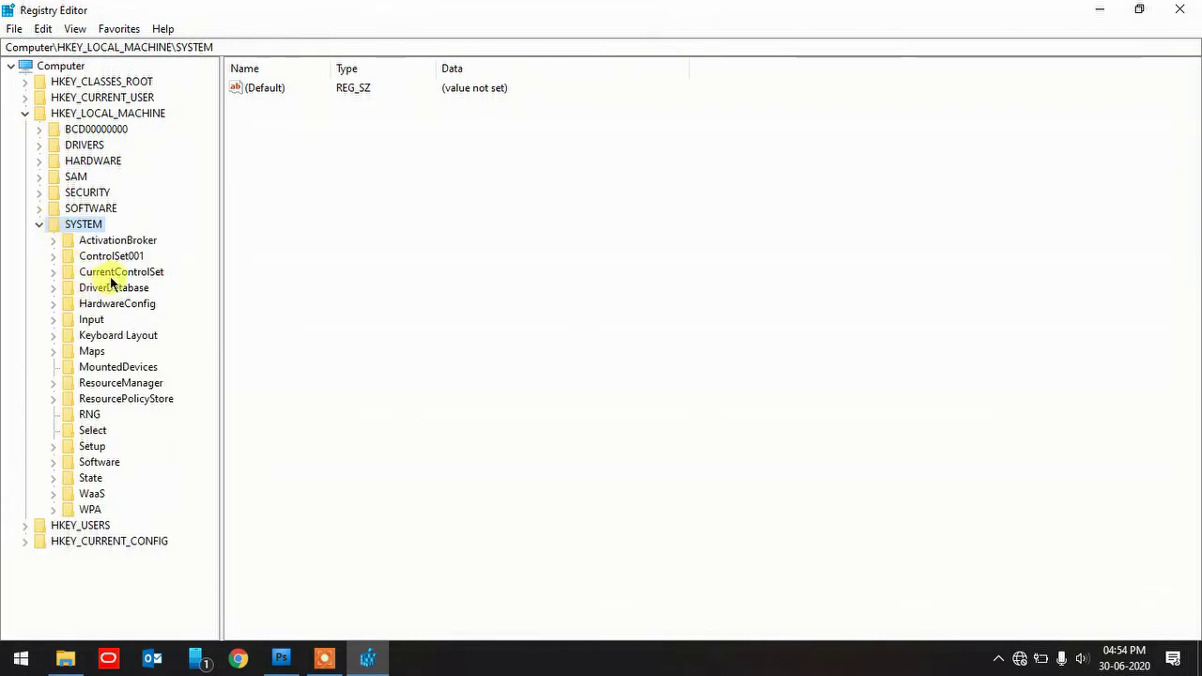
click(53, 271)
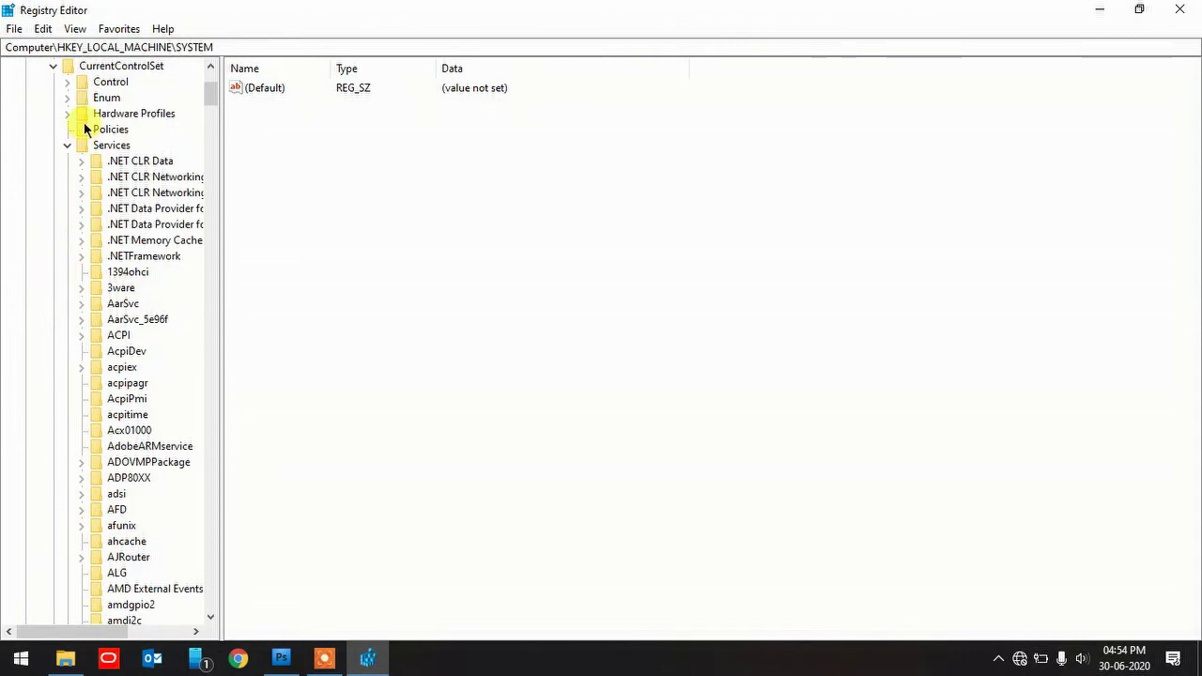
Select the Services key and bring USBSTOR into view in the tree
click(85, 149)
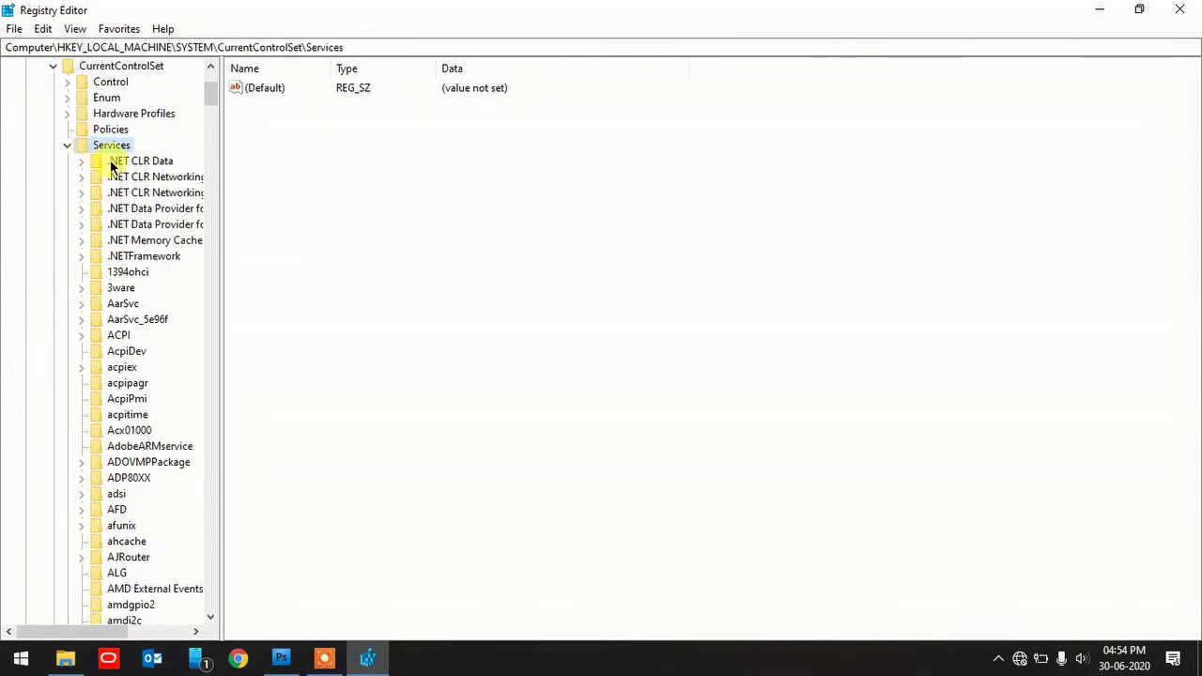
scroll(143, 319, down, 18)
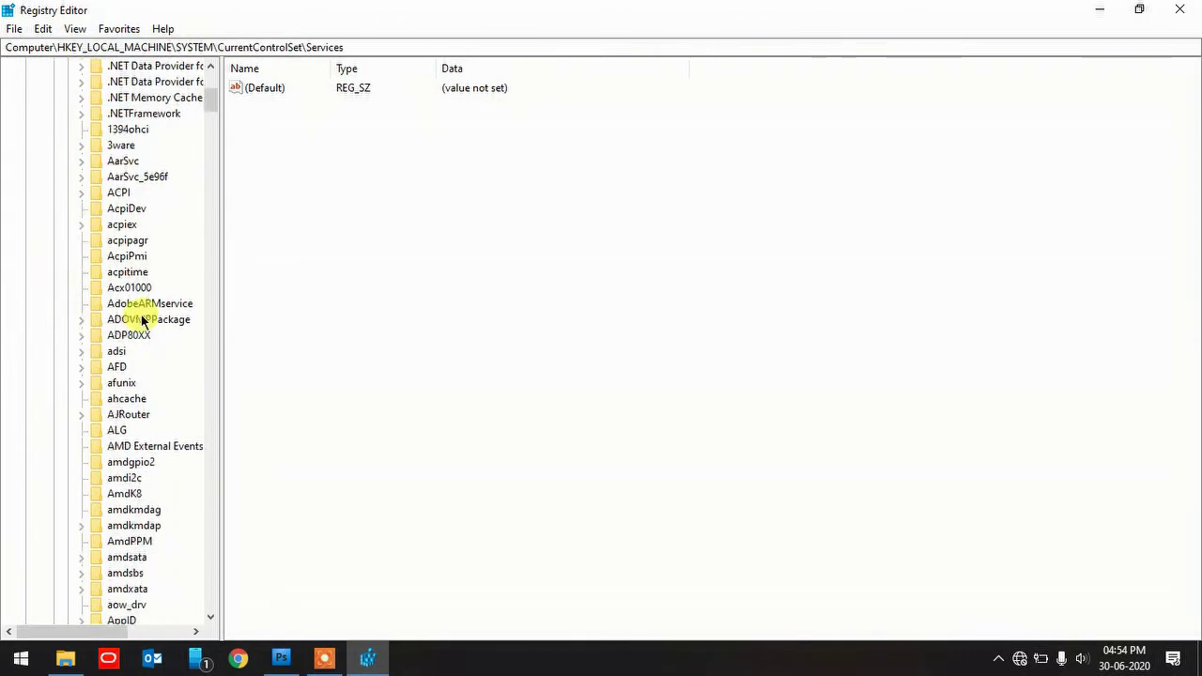
scroll(145, 321, down, 20)
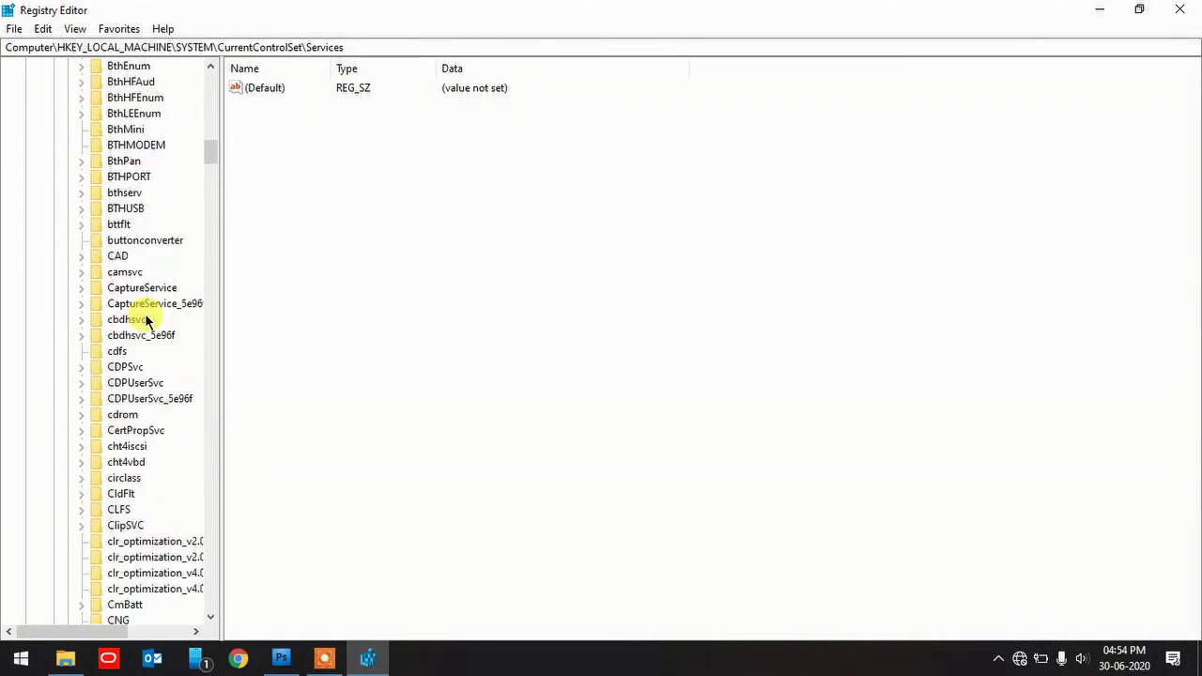
scroll(146, 320, down, 5)
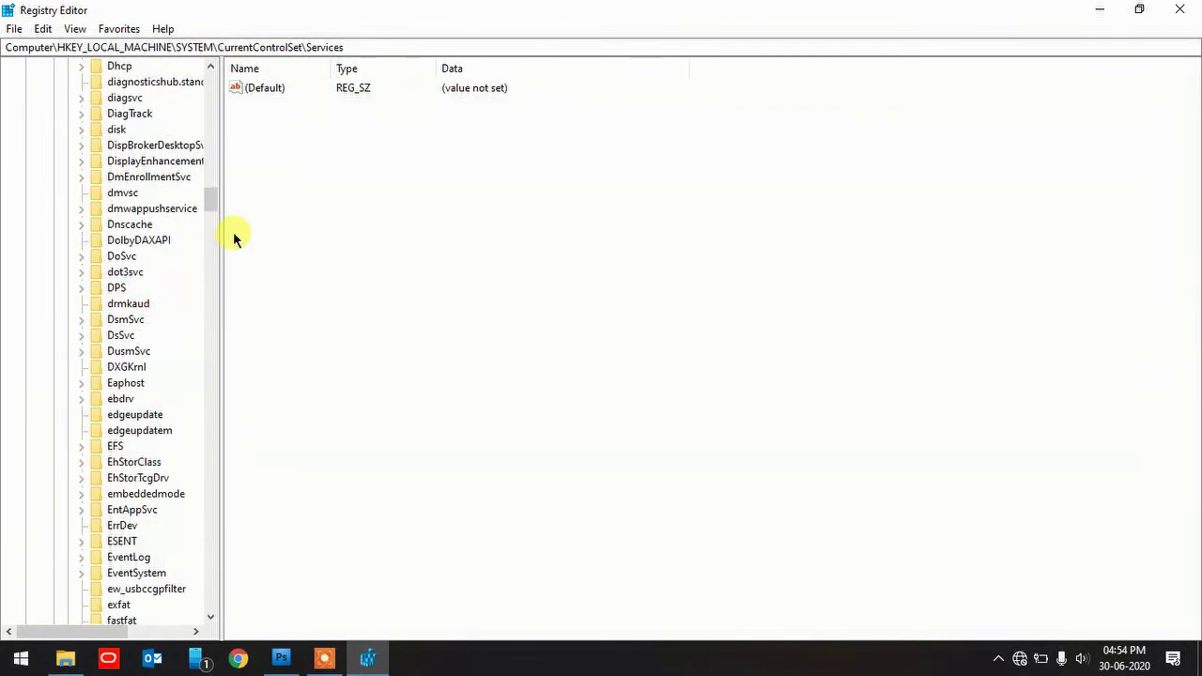
drag(210, 201, 224, 500)
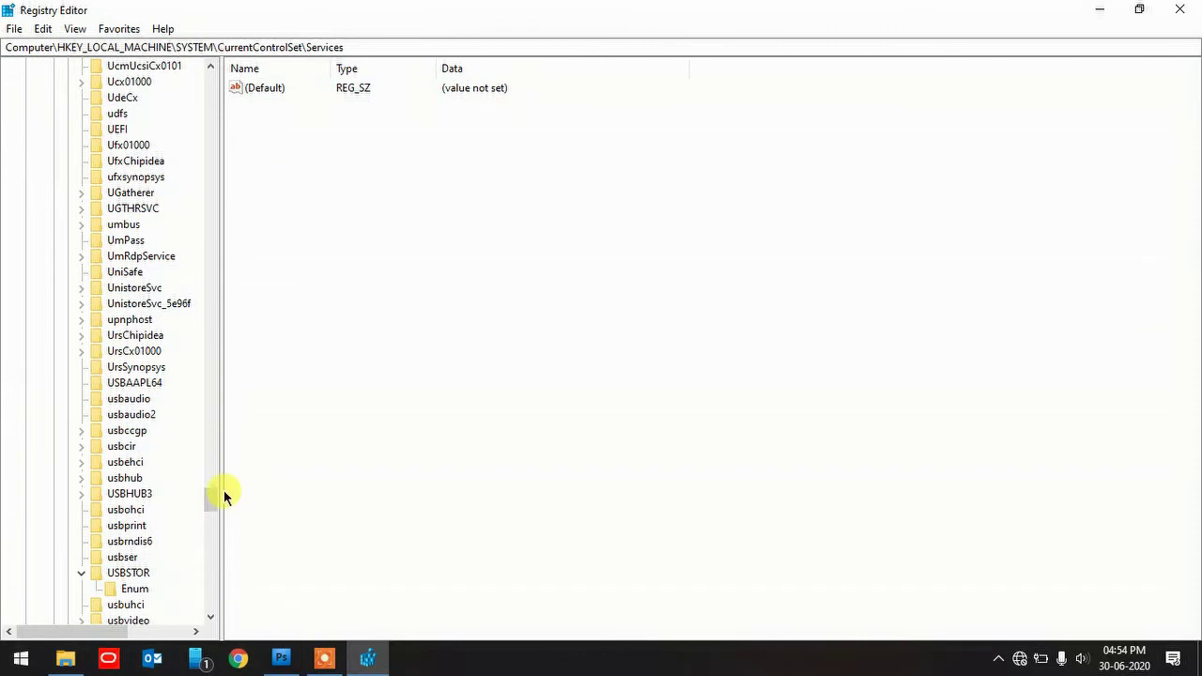
Select the USBSTOR key and open its Start value, currently 3, for editing
click(150, 575)
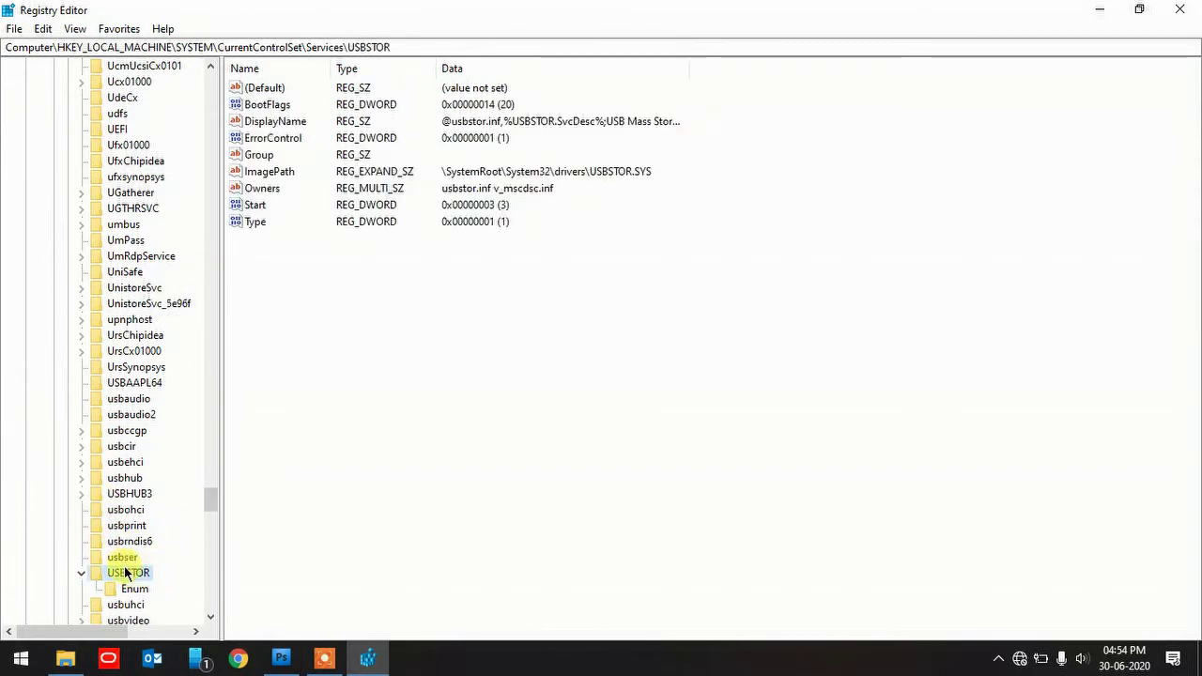
double_click(126, 573)
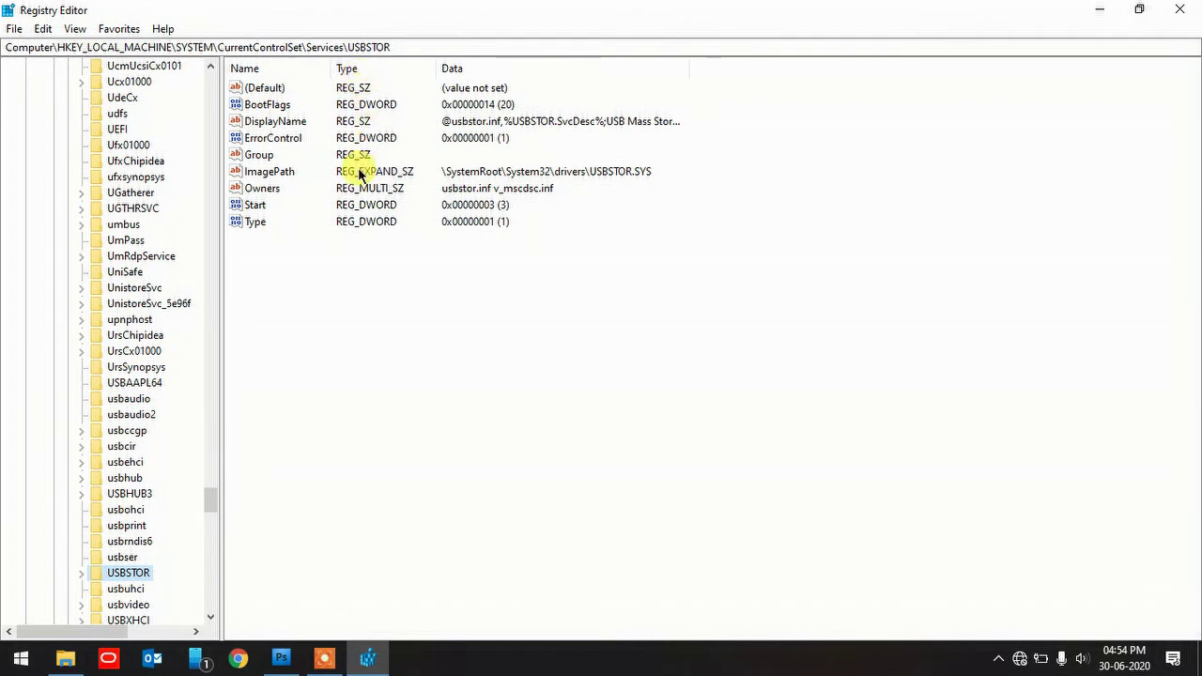
double_click(256, 206)
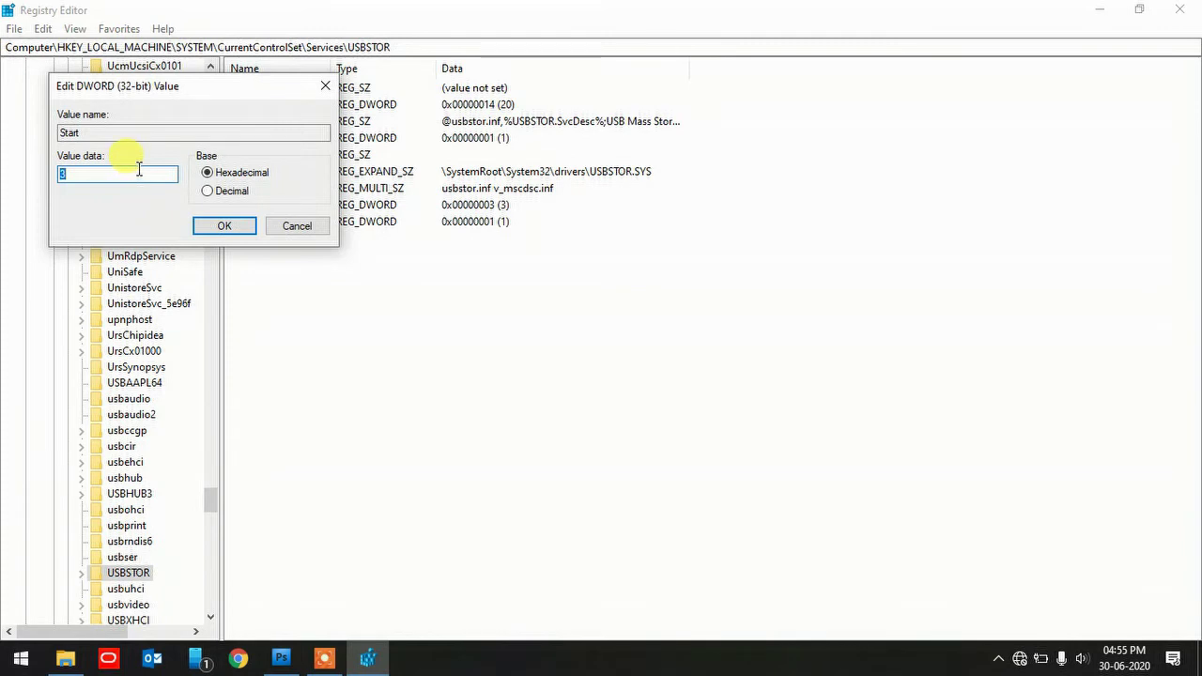
click(65, 660)
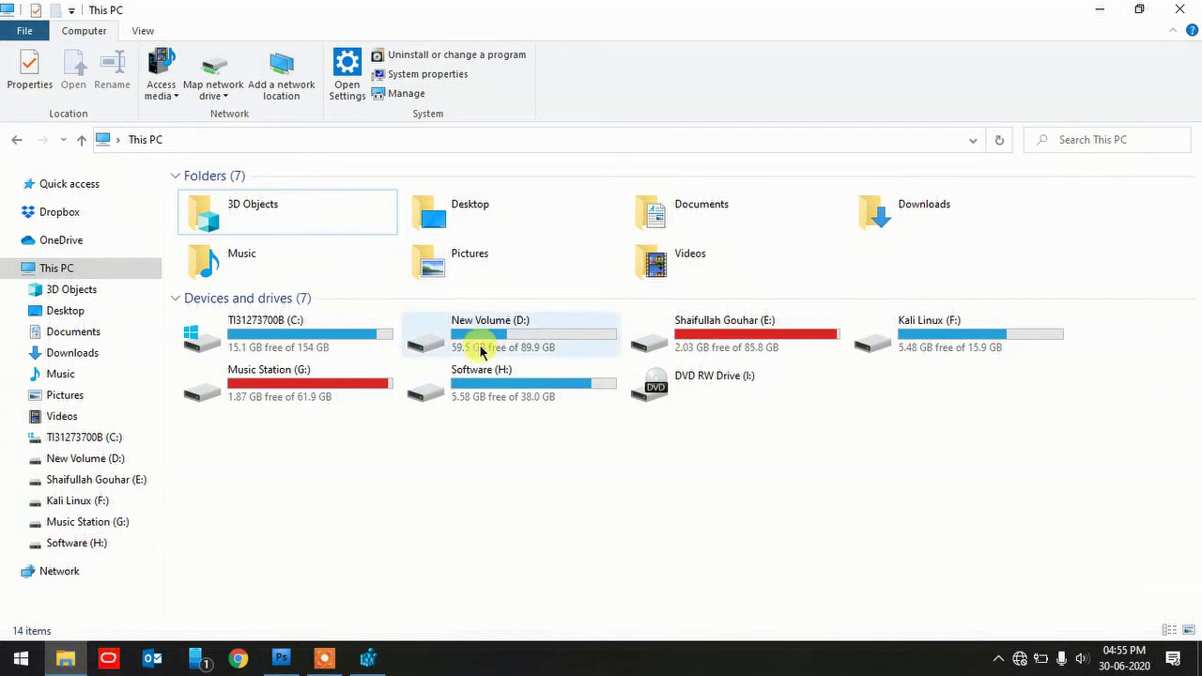
Refresh This PC until the 14.6 GB USB drive K: appears, closing its pop-up window
mouse_move(481, 352)
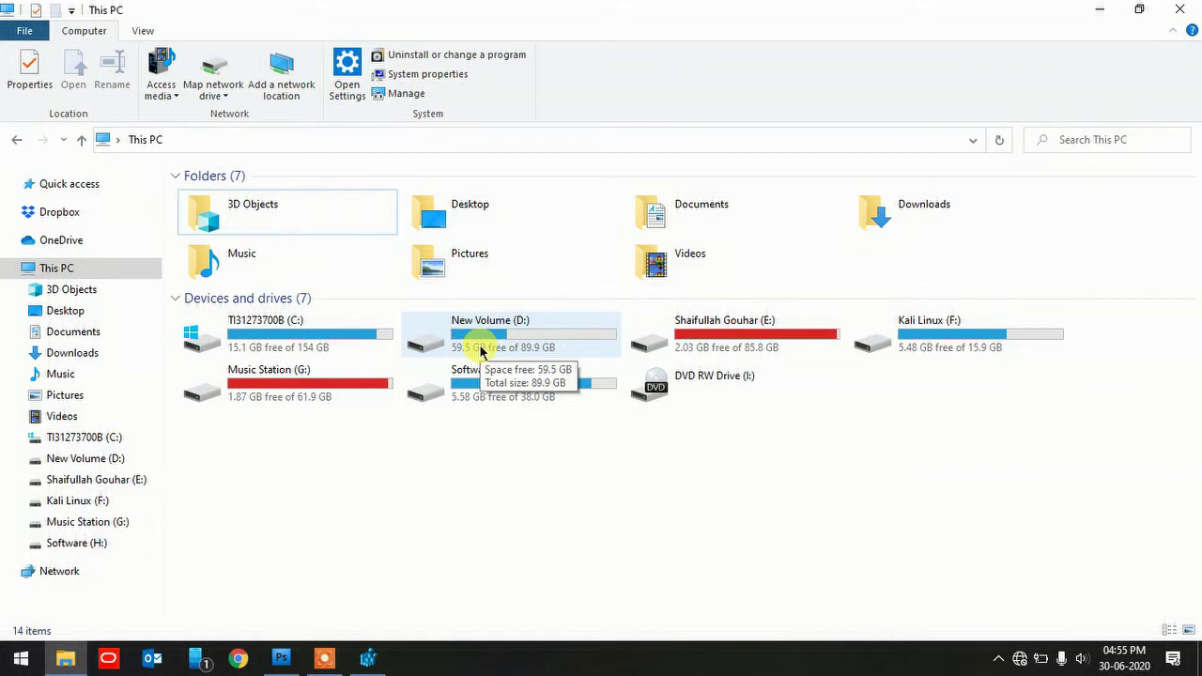
right_click(377, 545)
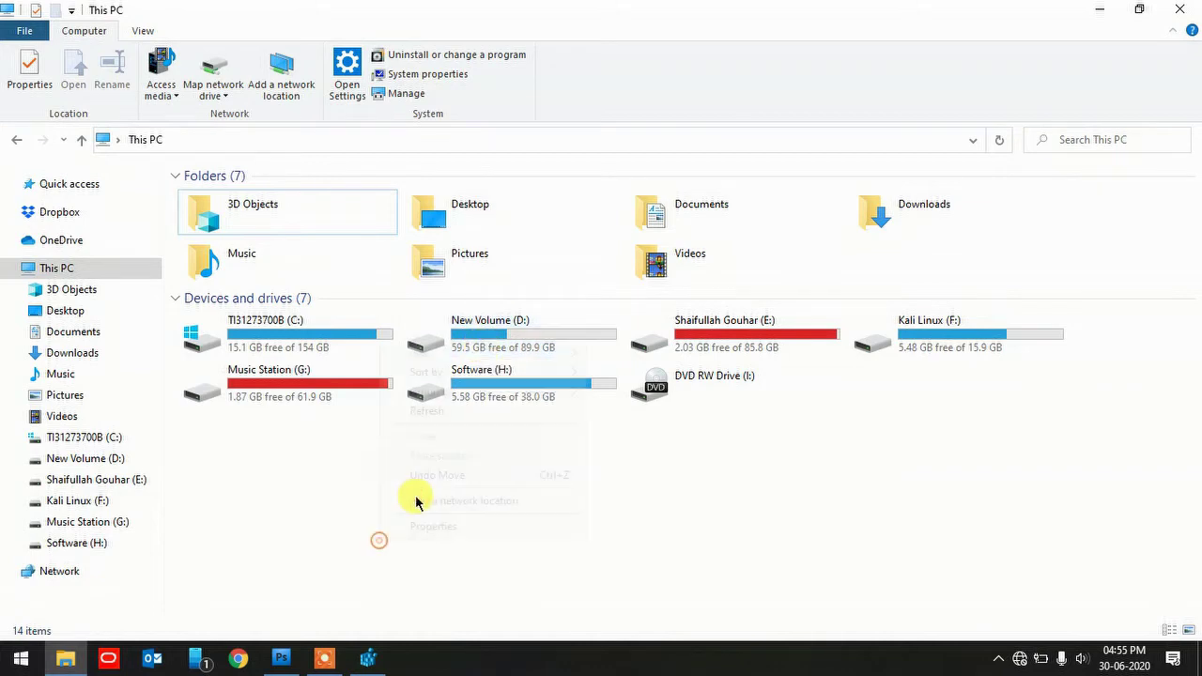
click(460, 411)
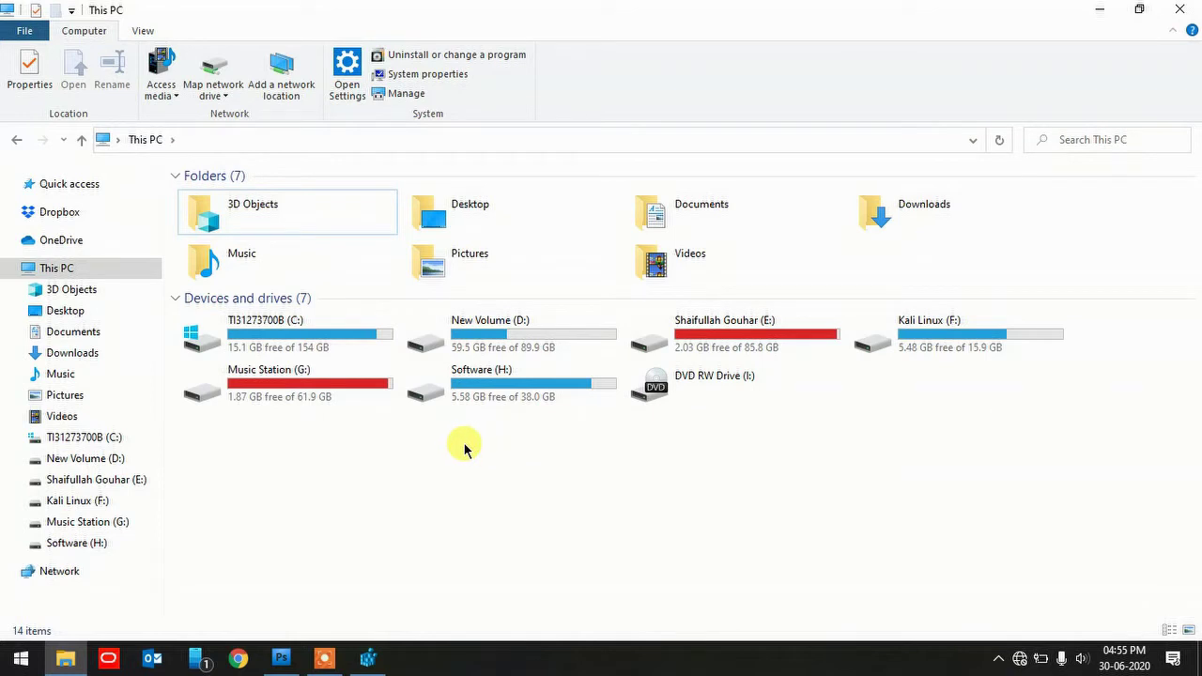
right_click(464, 445)
click(532, 312)
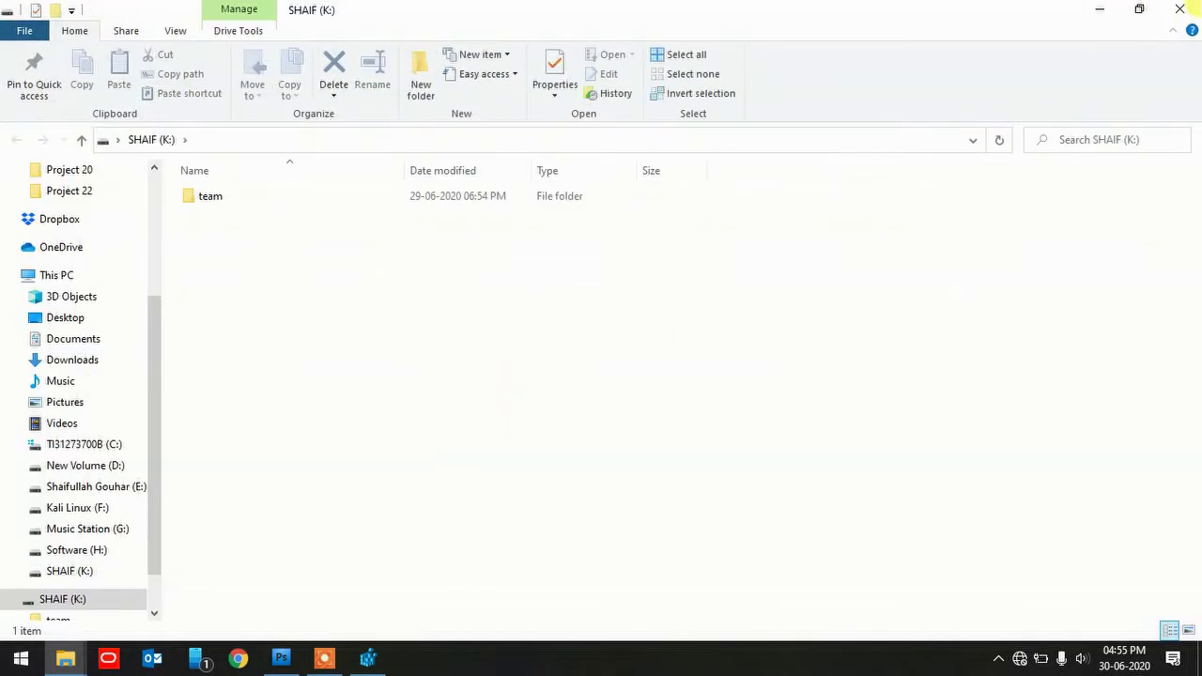
click(1180, 9)
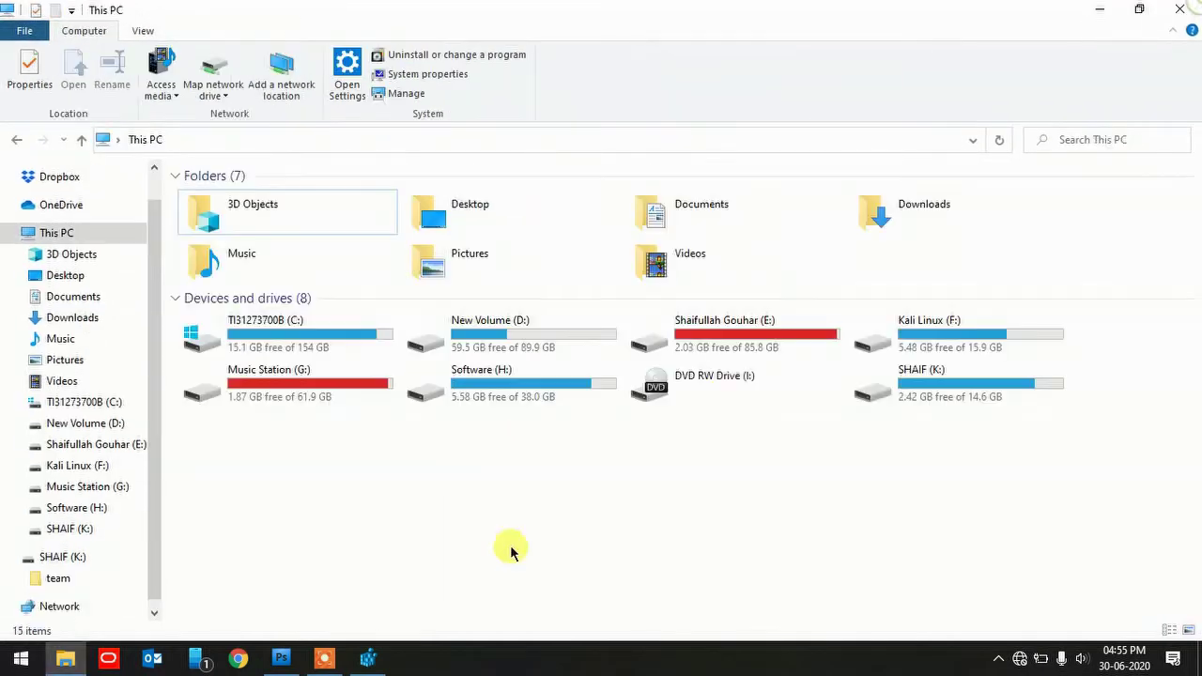
right_click(777, 505)
click(815, 376)
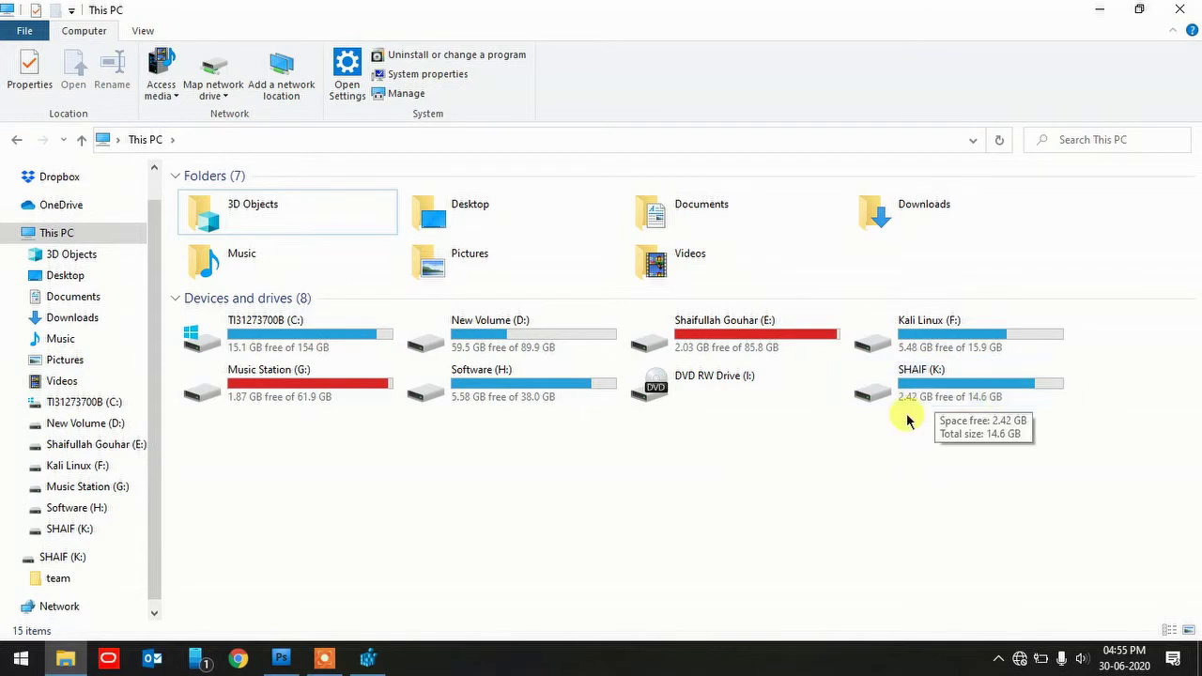
double_click(903, 383)
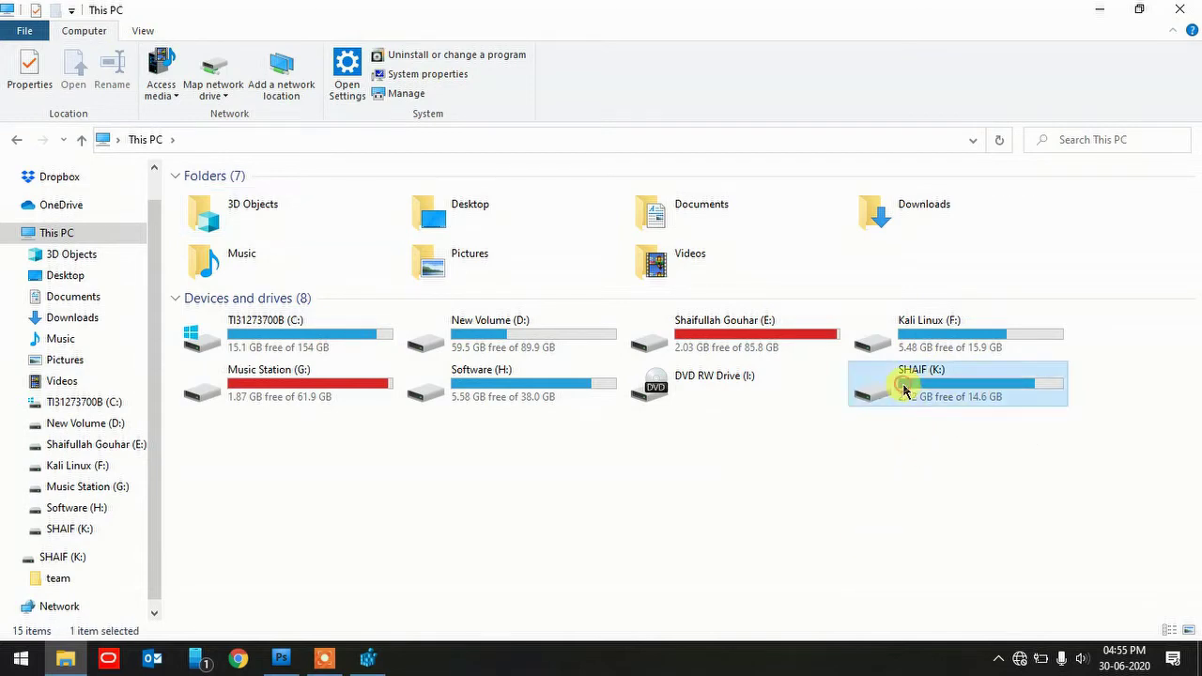
key(Menu)
click(944, 625)
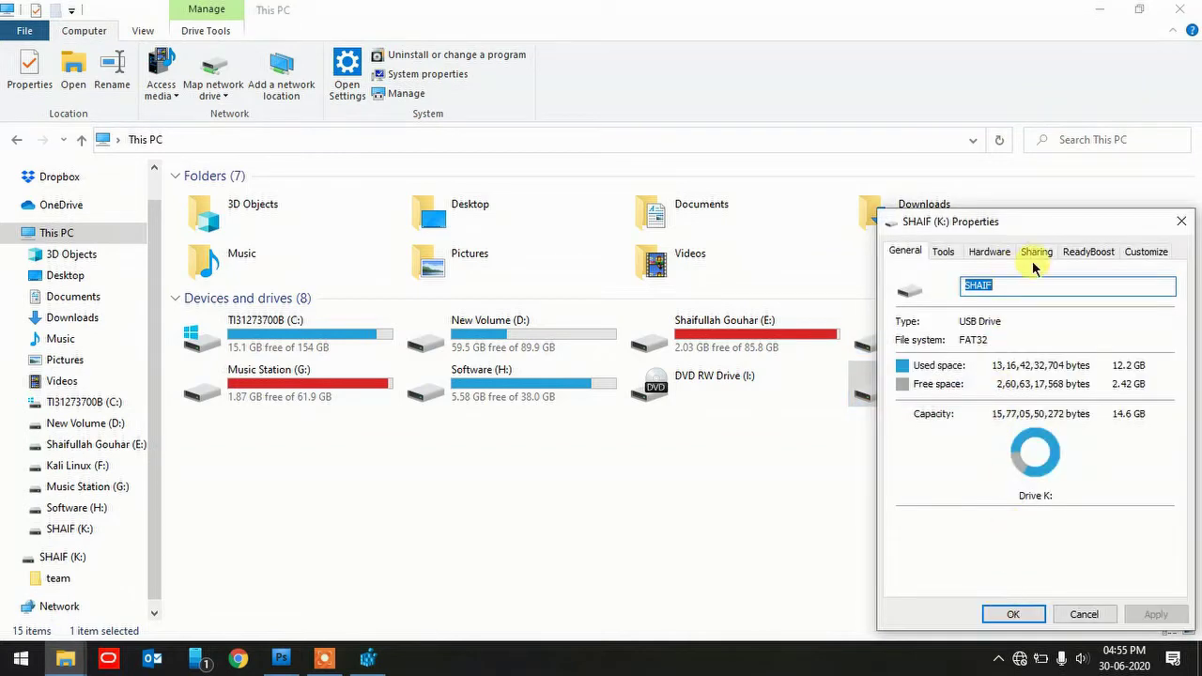
click(1037, 252)
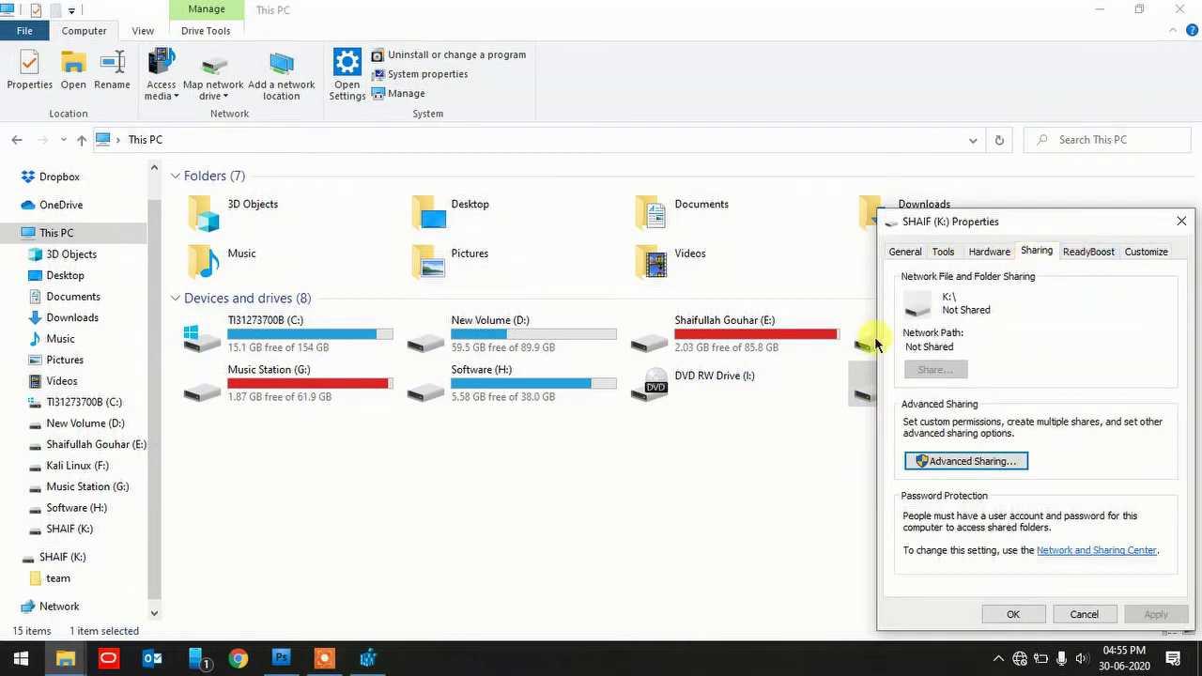
click(989, 251)
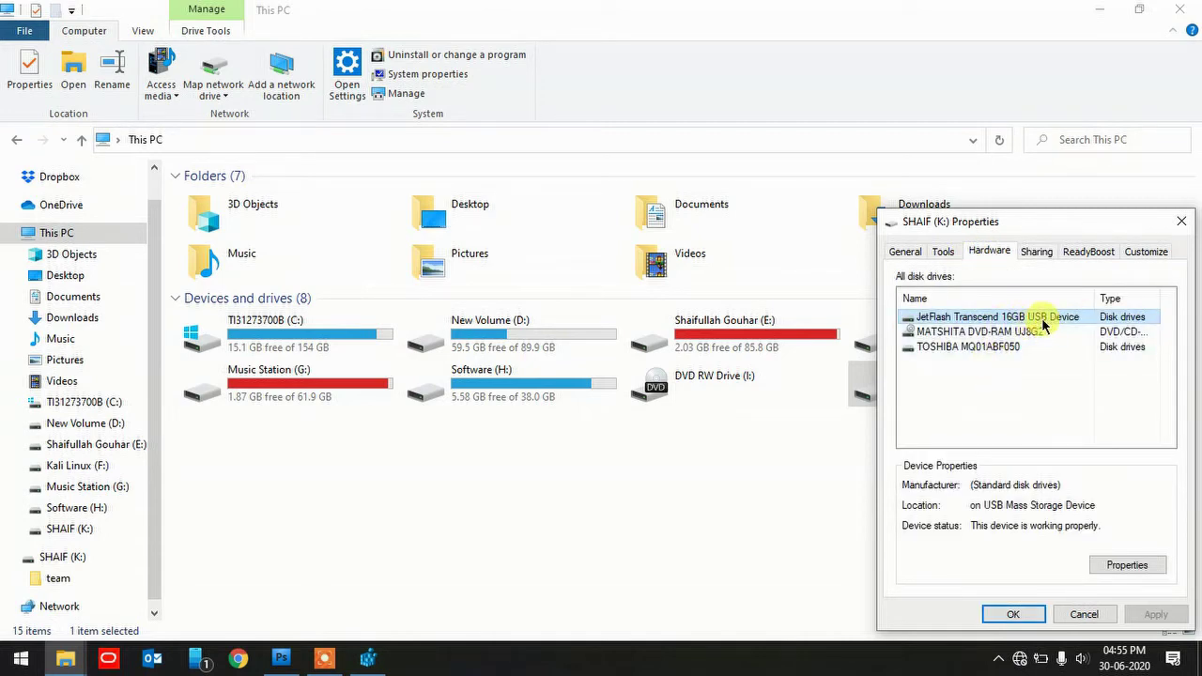
click(1184, 227)
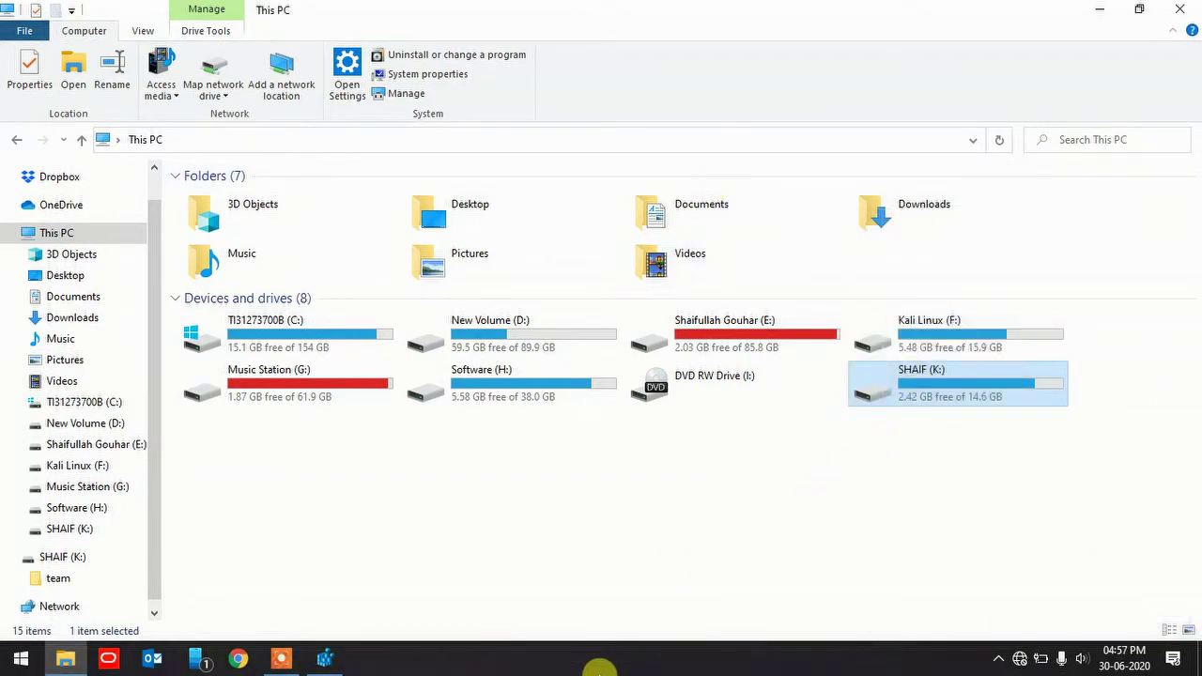
click(324, 661)
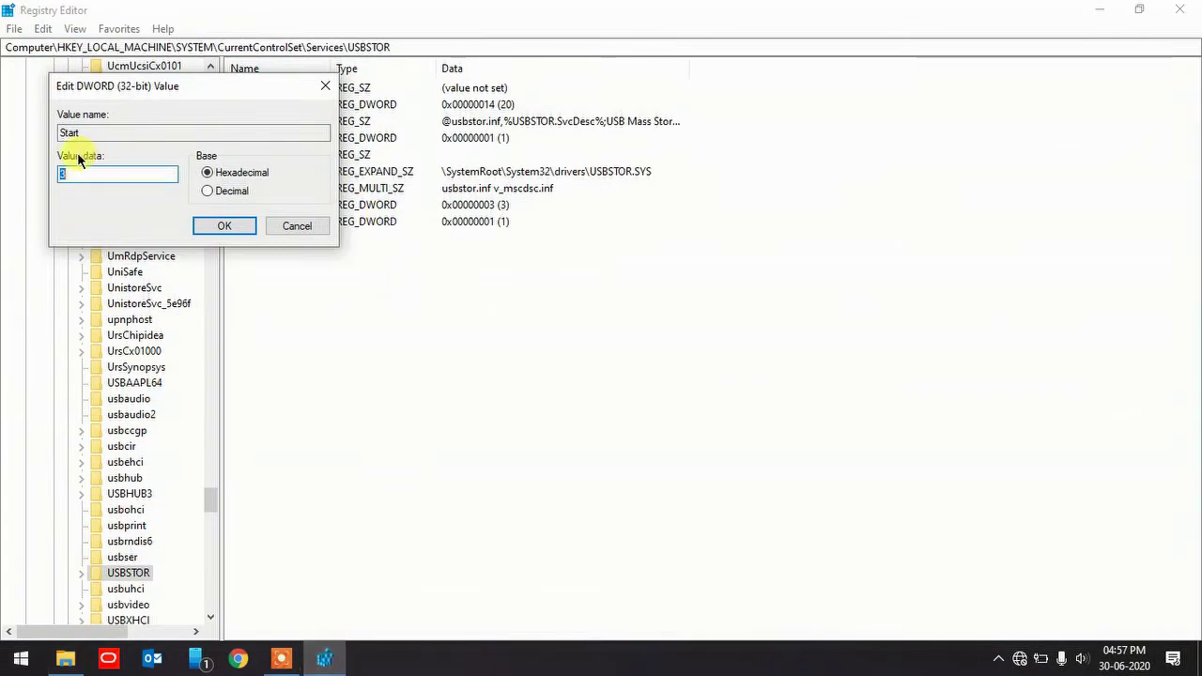
Reopen the USBSTOR Start value editor, enter 4 as its data and confirm
click(325, 85)
key(Return)
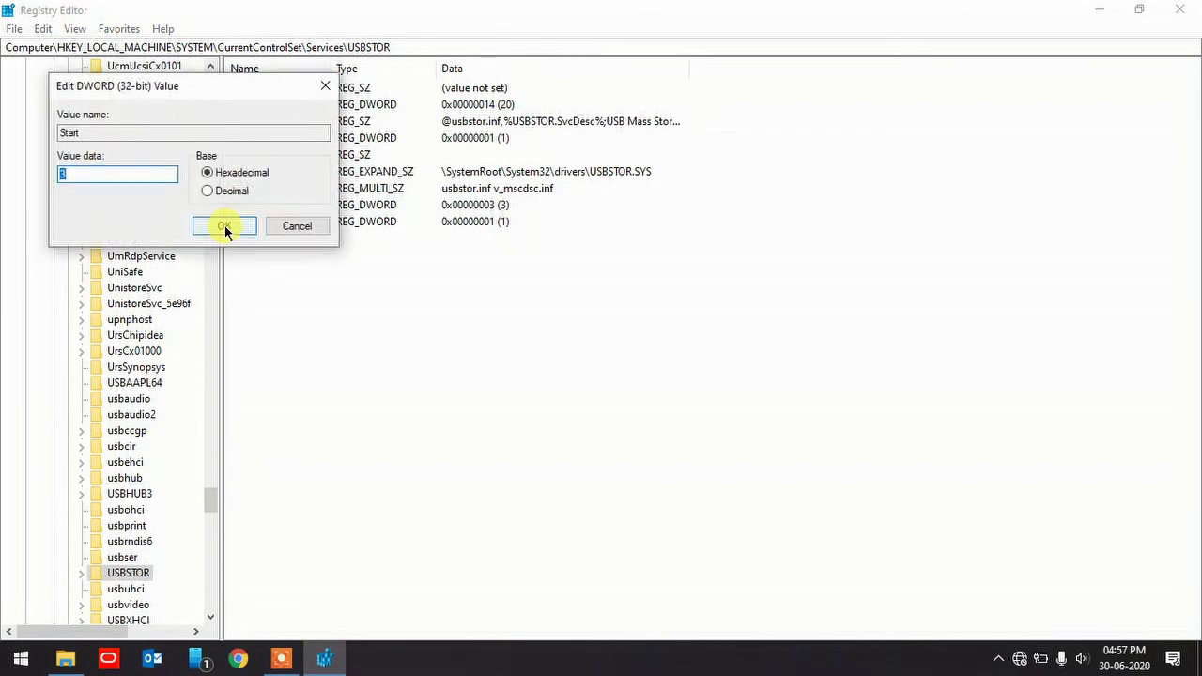
drag(232, 95, 658, 142)
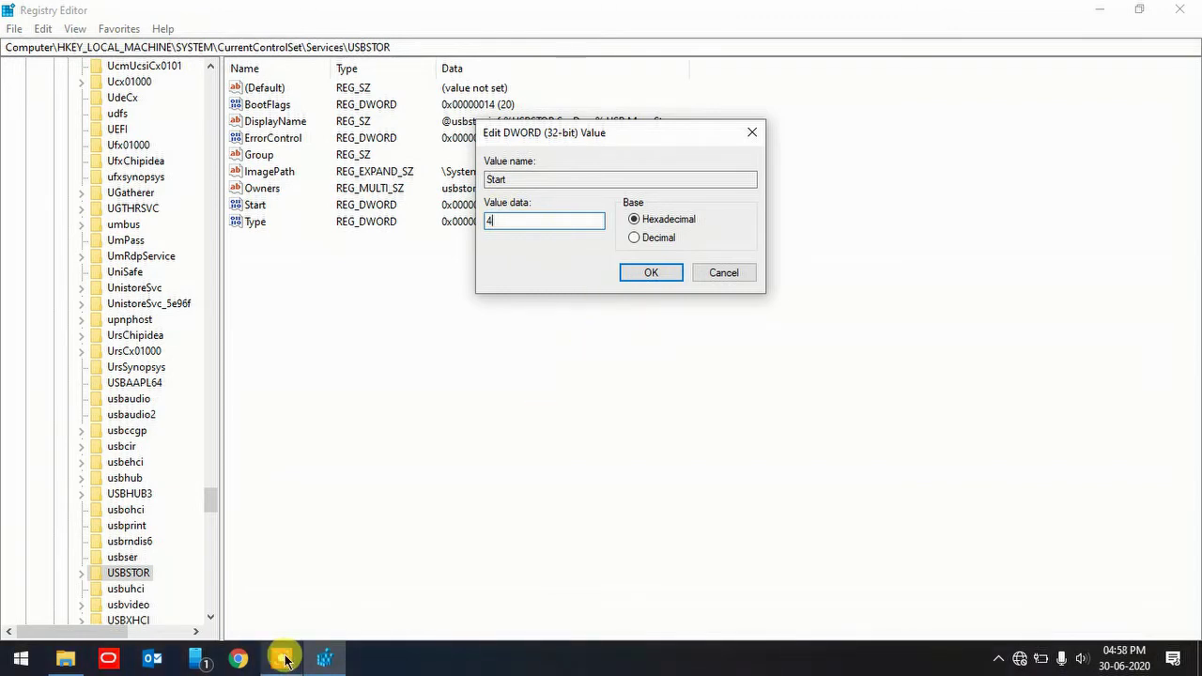
mouse_move(282, 656)
mouse_move(323, 601)
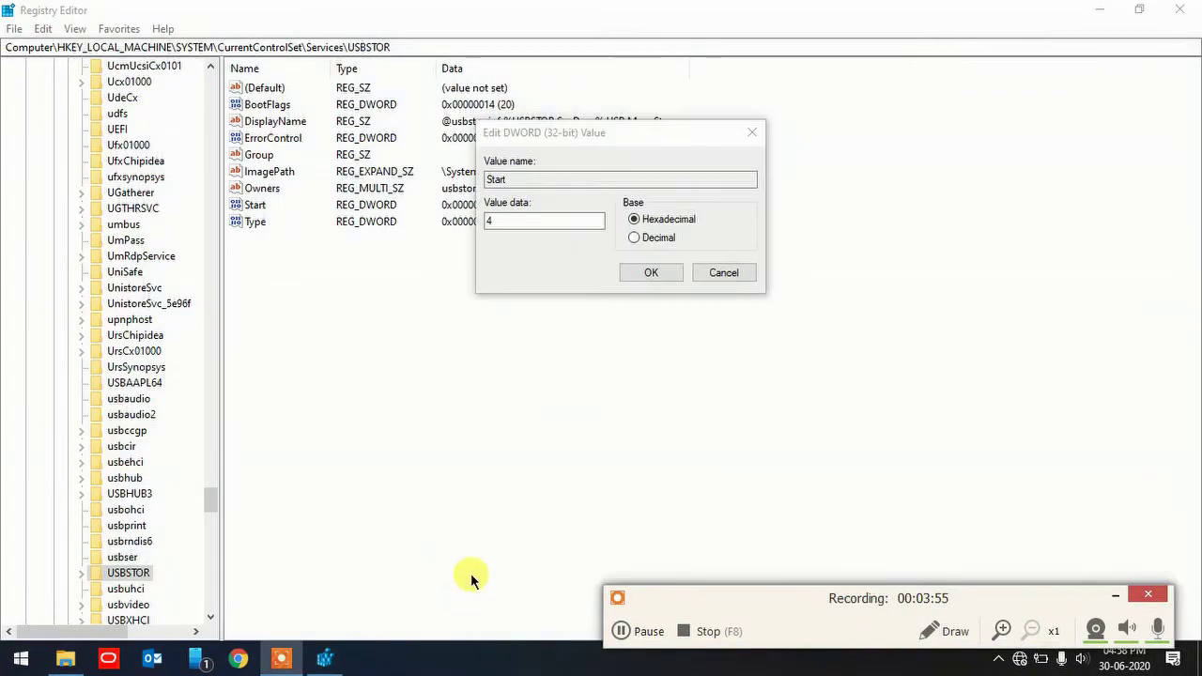
click(622, 632)
click(622, 631)
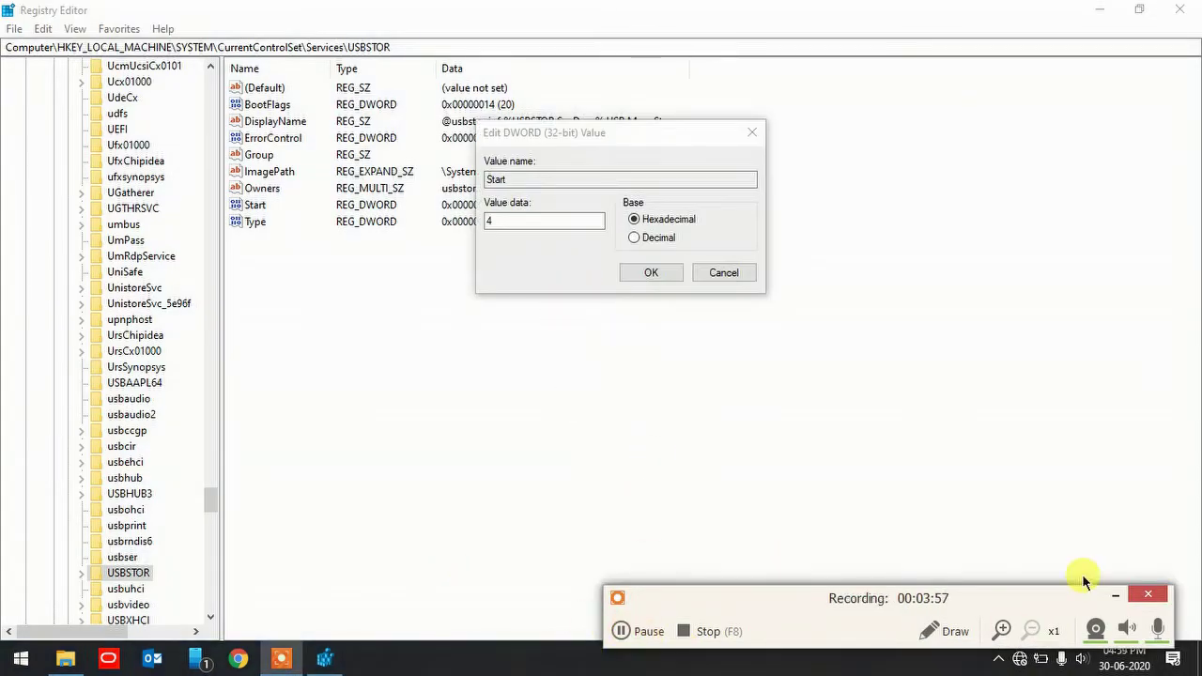
click(1115, 595)
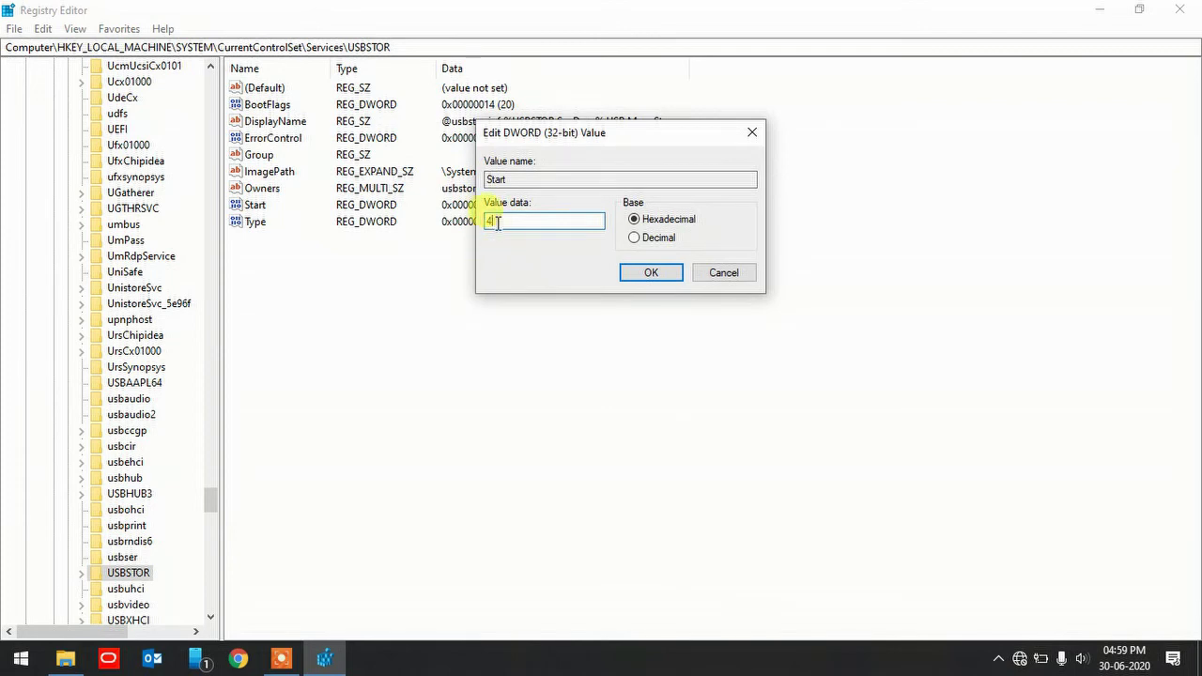
click(657, 277)
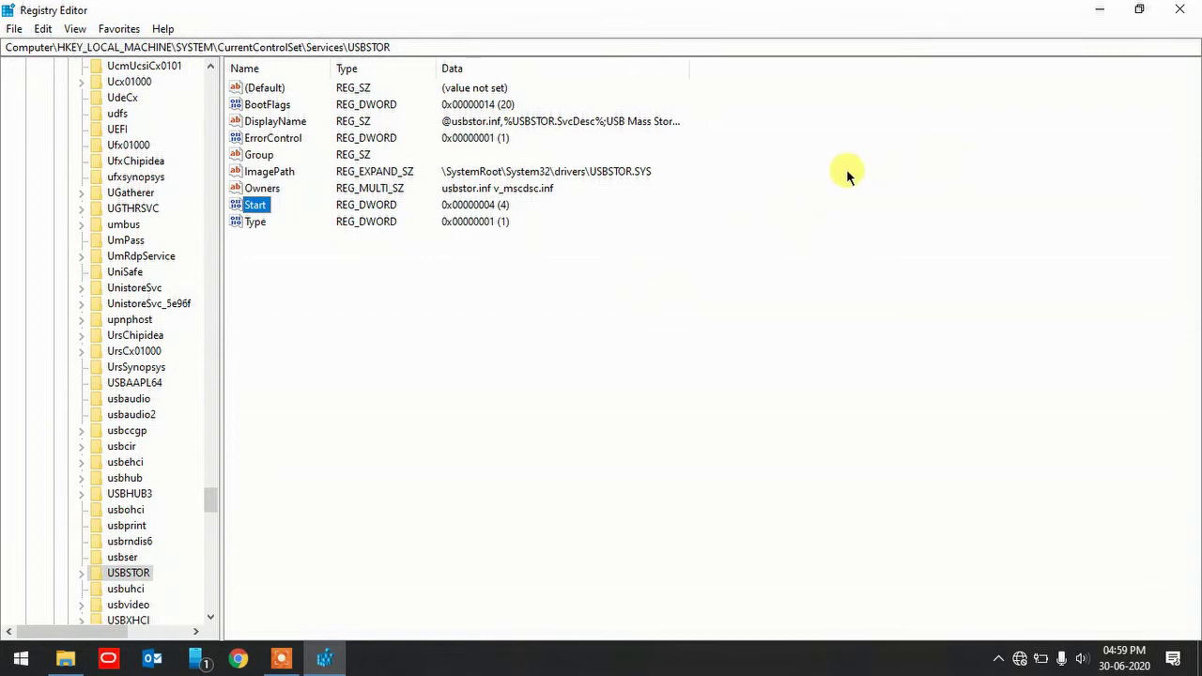
Close Registry Editor and the This PC window
click(1198, 8)
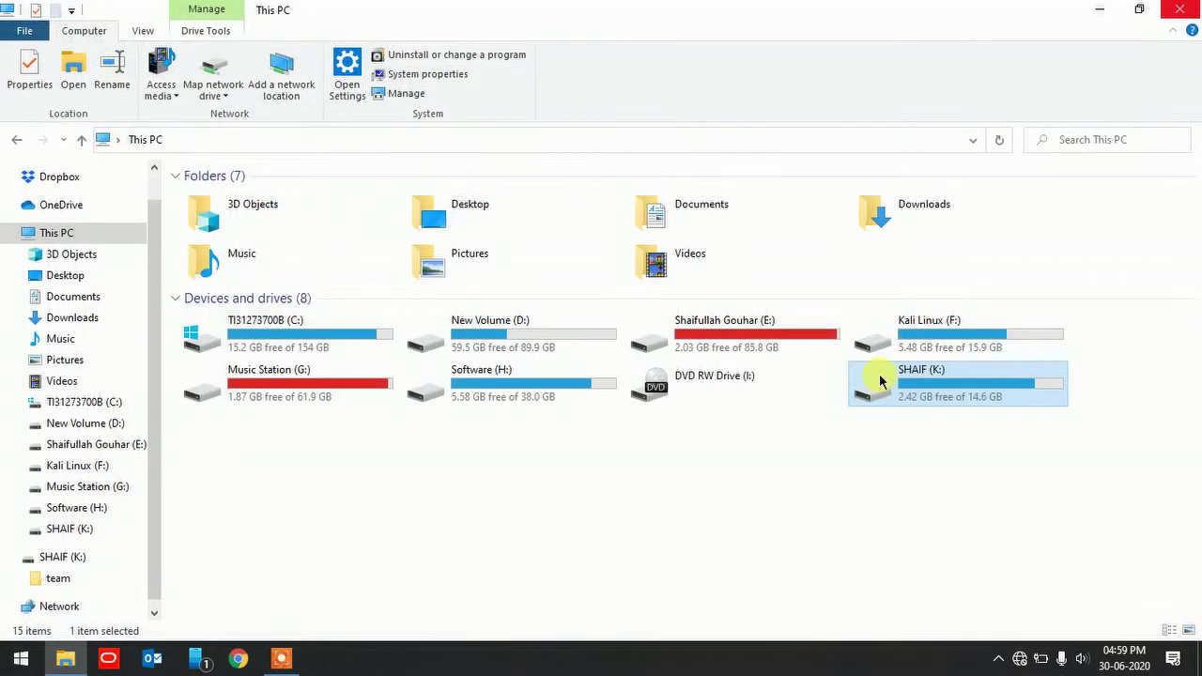
click(1193, 6)
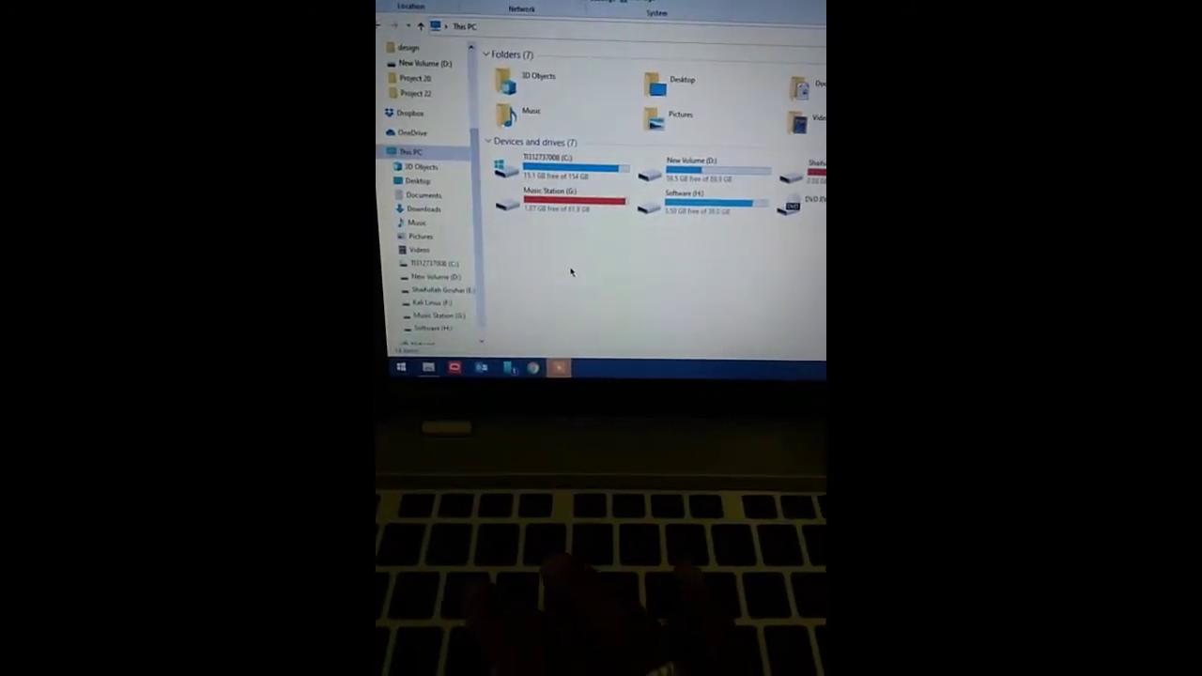
Open the Run box with Win+R and enter regedit
key(super+r)
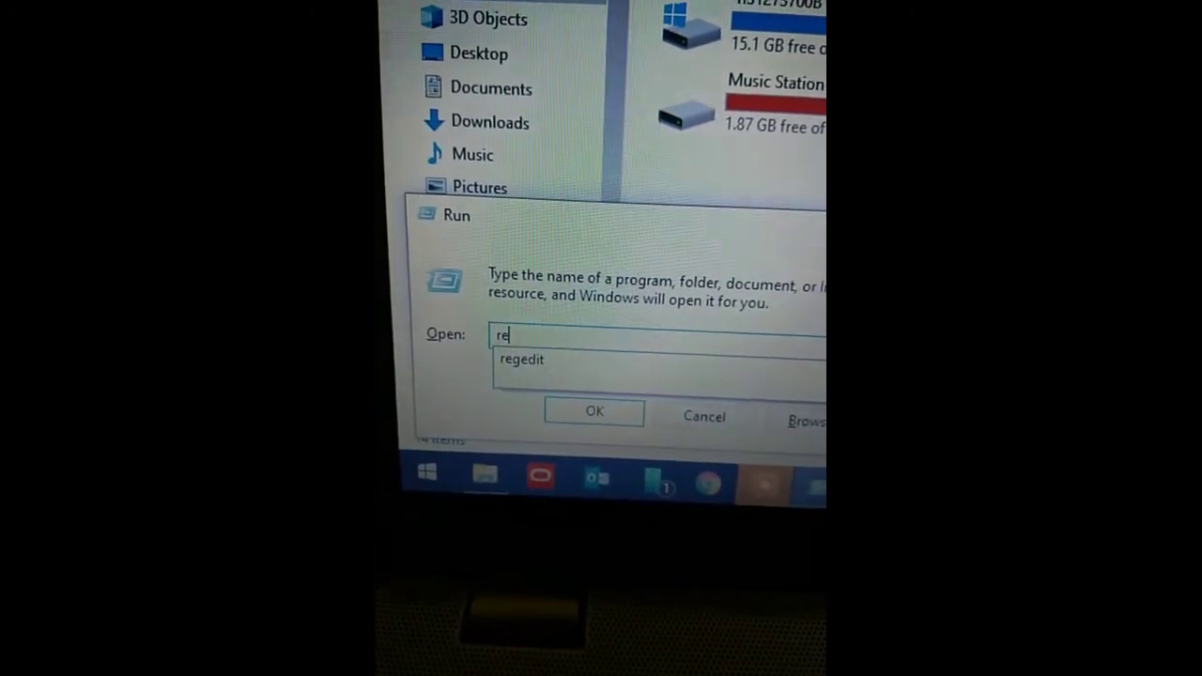
text(gedit)
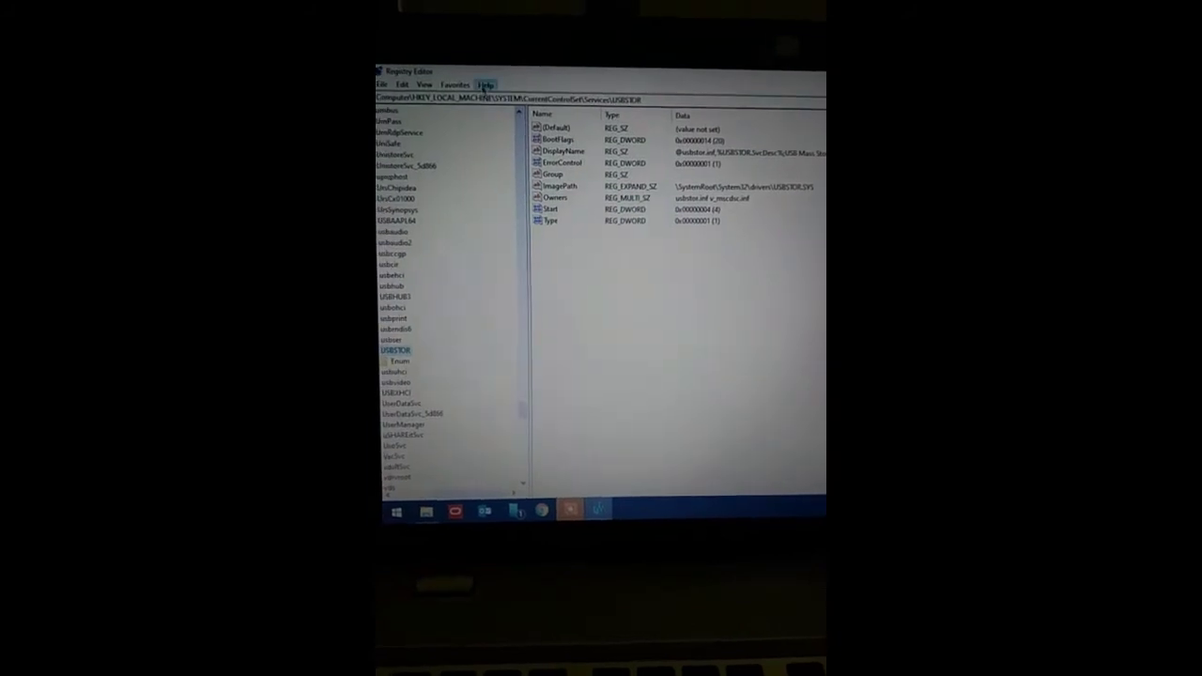
Change the USBSTOR Start value data from 4 back to 3
double_click(553, 187)
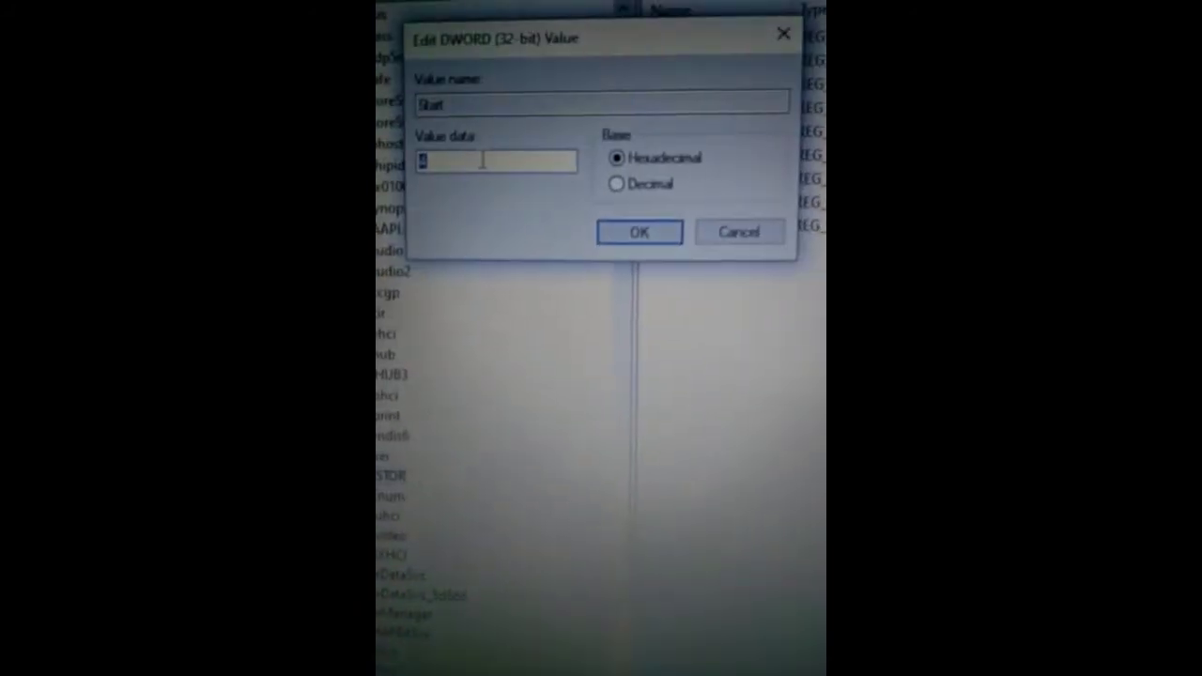
key(BackSpace)
text(3)
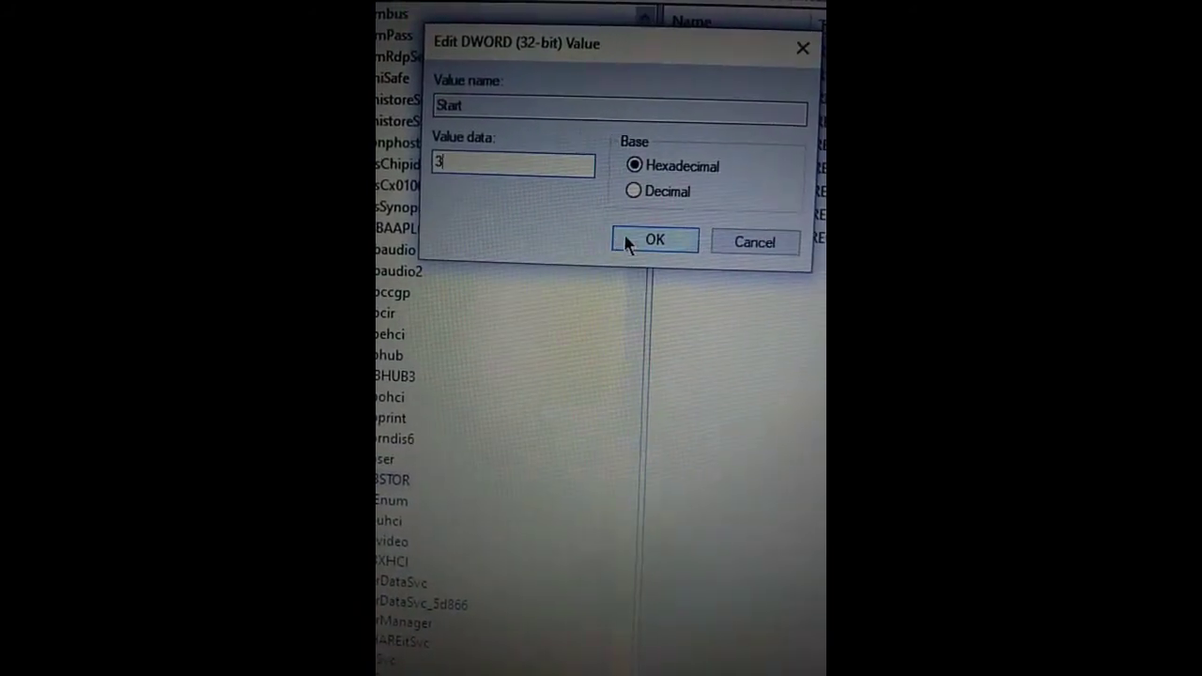
click(629, 235)
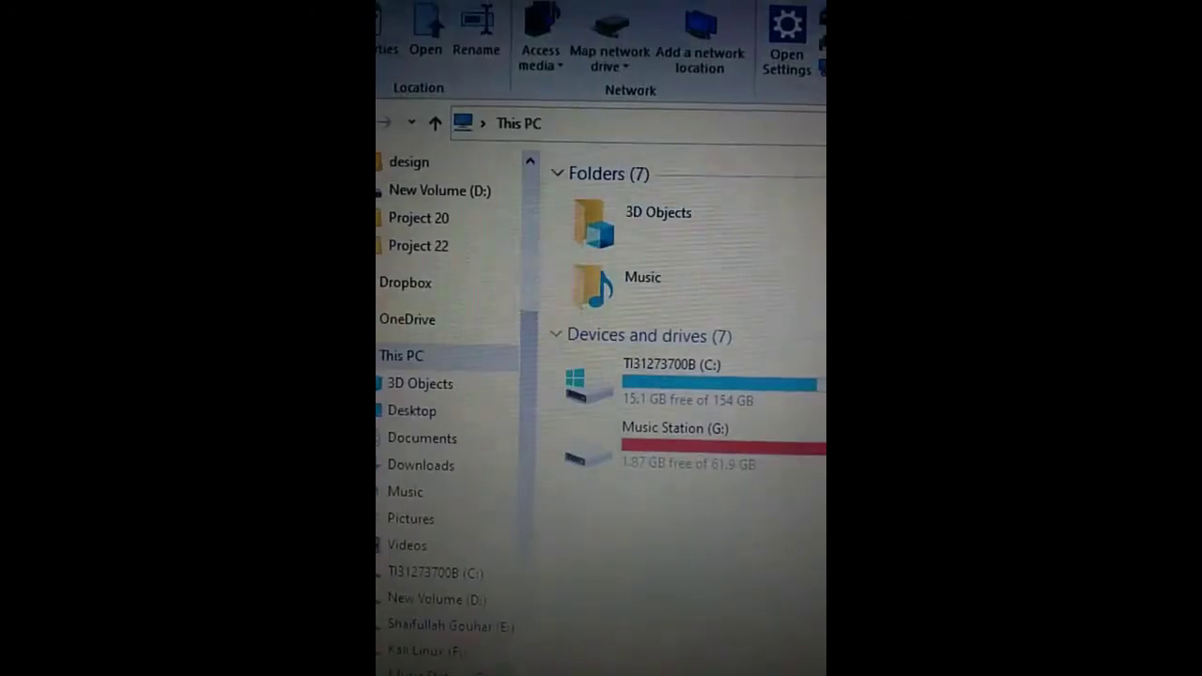